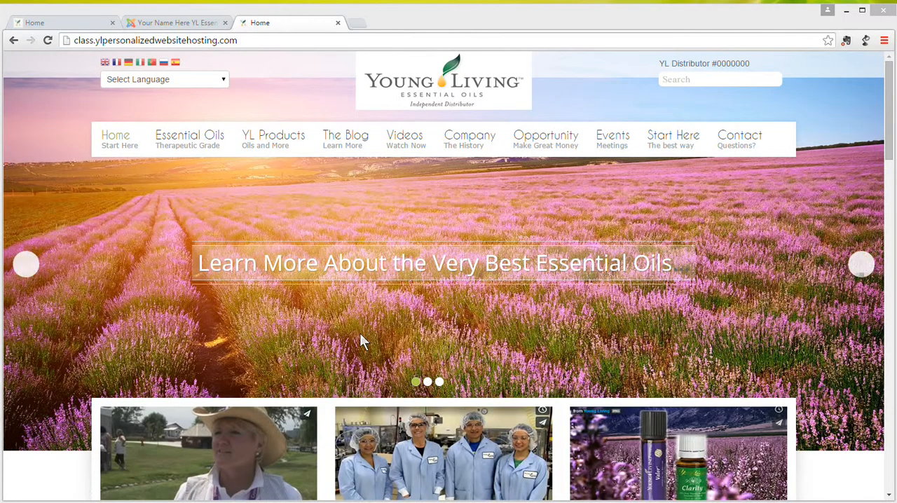
Open the Phoca Download component's control panel in the Joomla site administration.
click(190, 24)
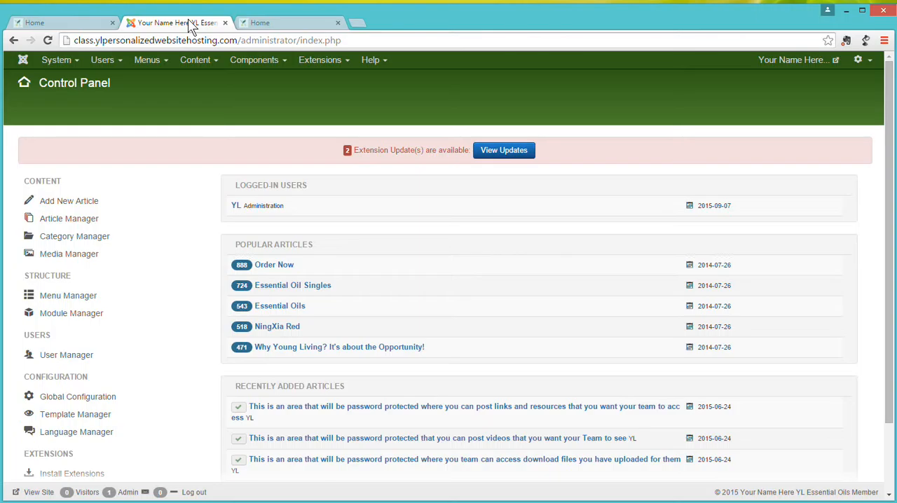
click(257, 62)
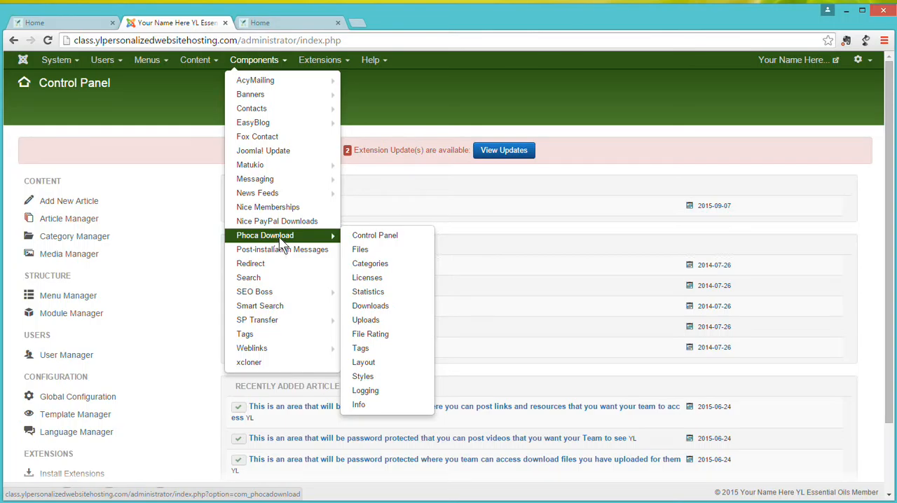
click(280, 242)
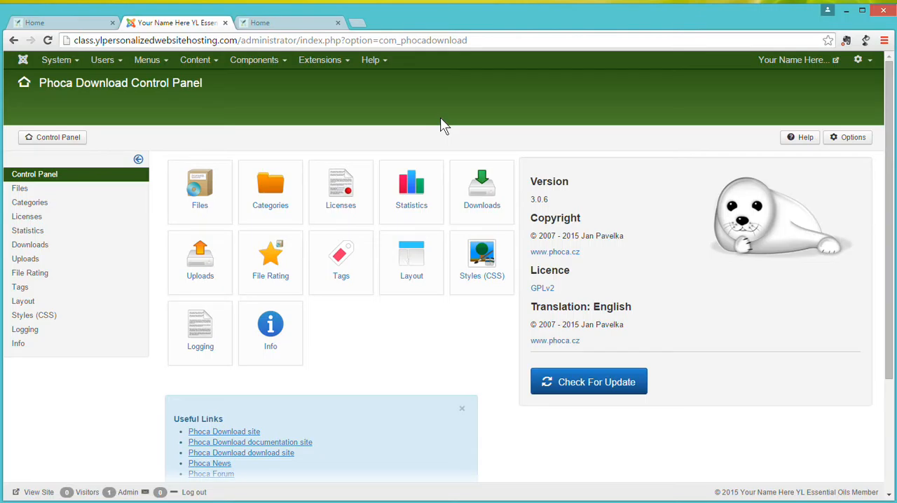
click(263, 66)
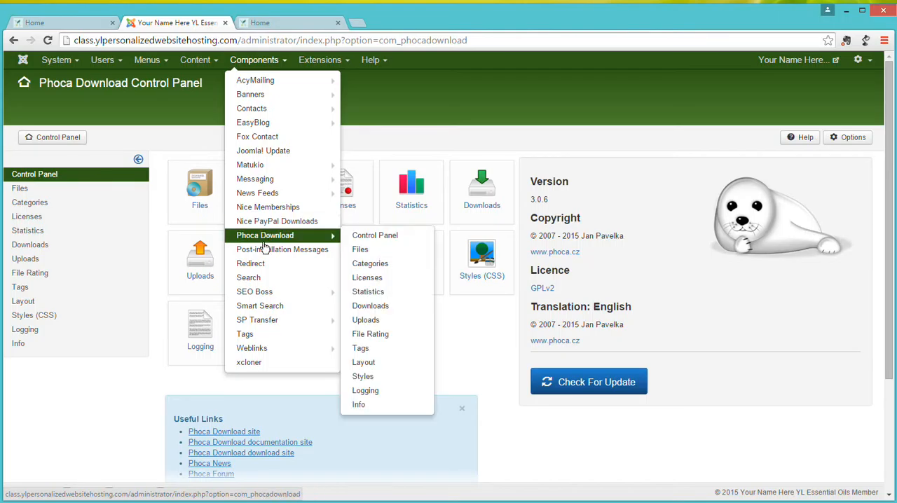
mouse_move(334, 186)
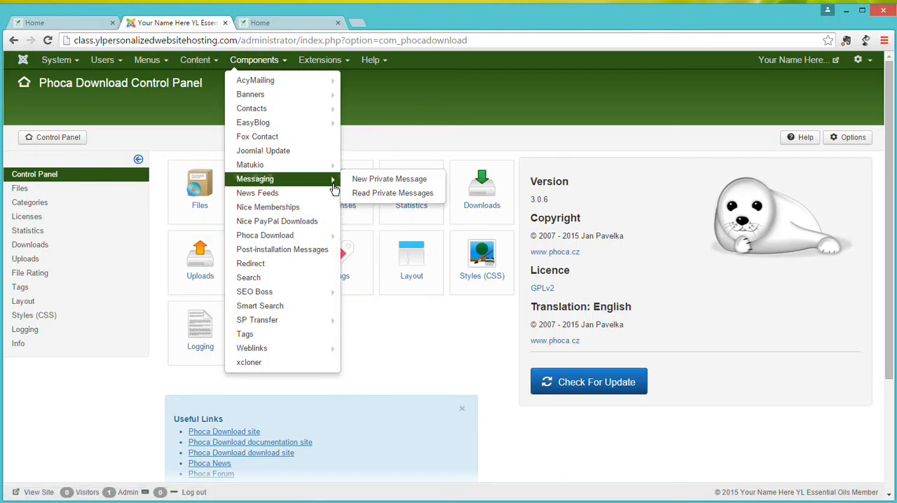
click(414, 110)
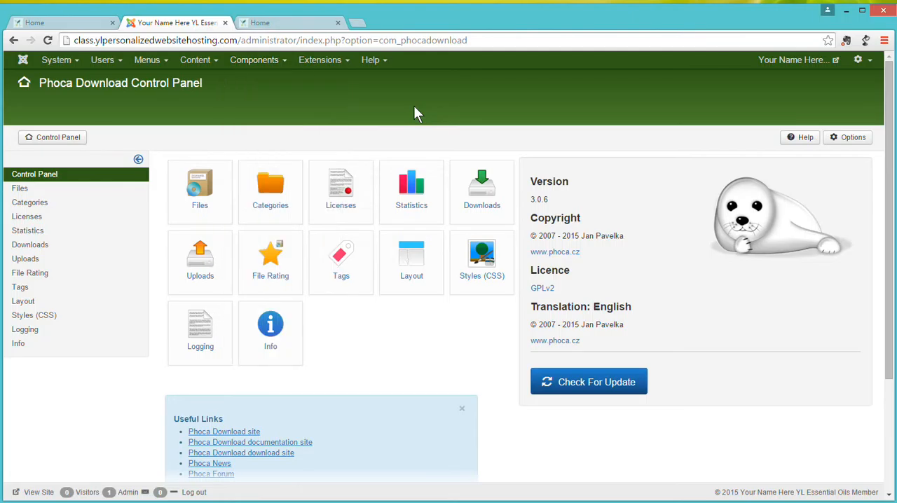
Log in to the public website's team area with the prefilled credentials and open the Team Downloads subcategory.
click(307, 22)
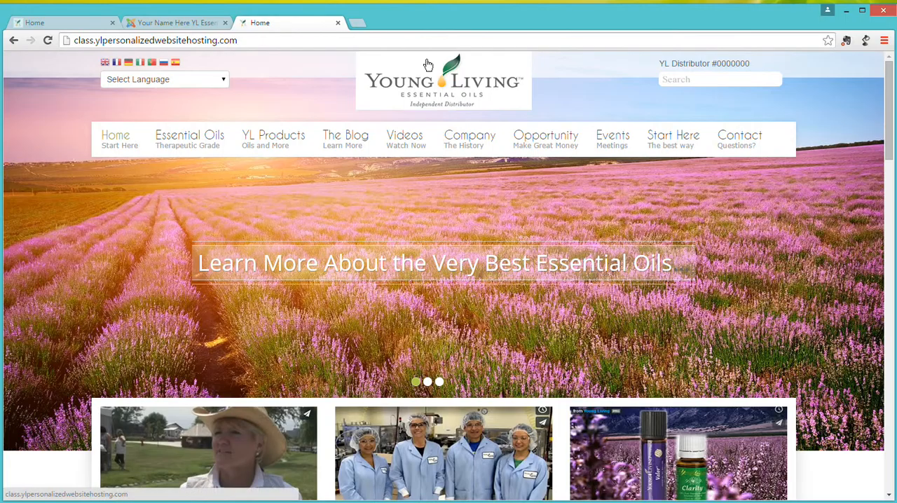
mouse_move(337, 143)
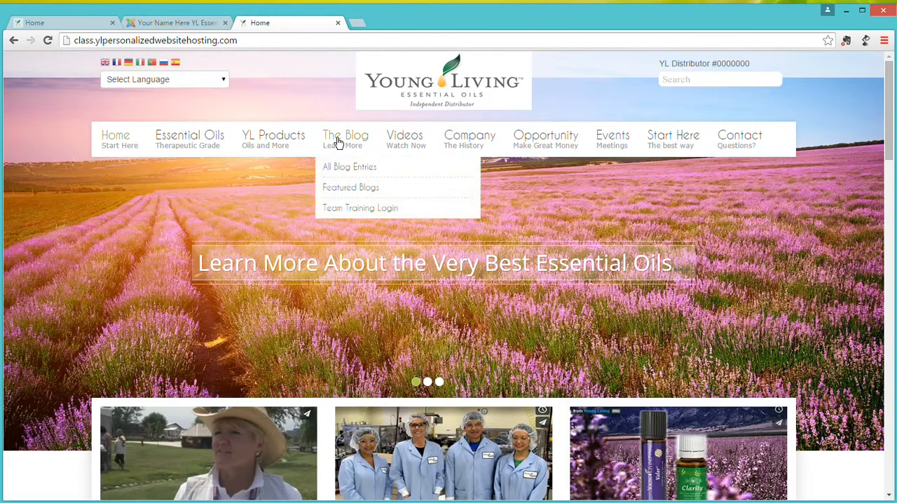
click(337, 212)
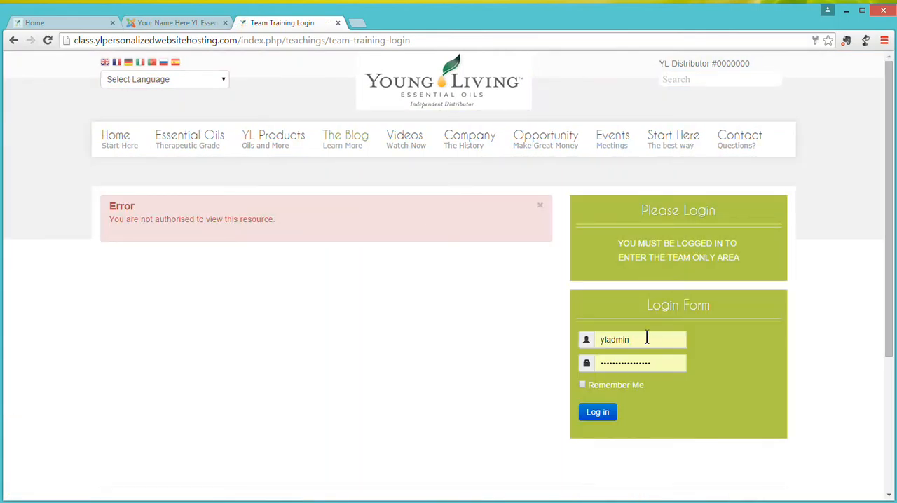
click(590, 414)
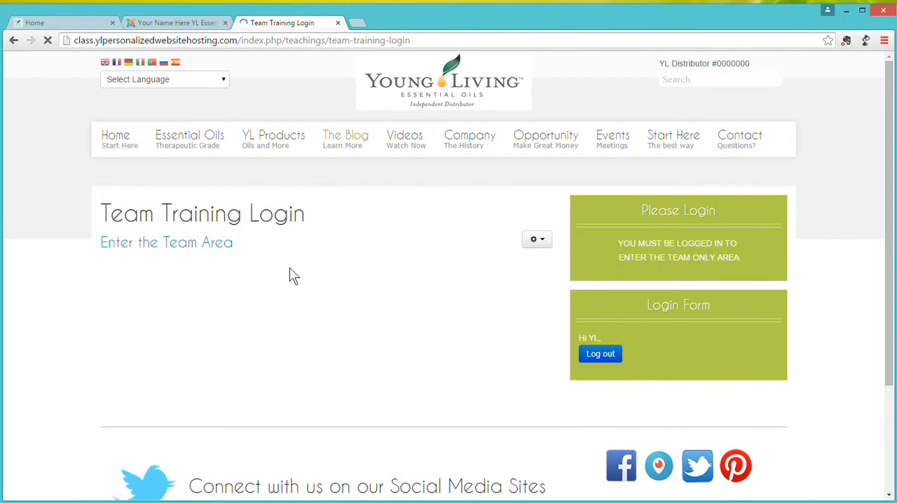
click(209, 242)
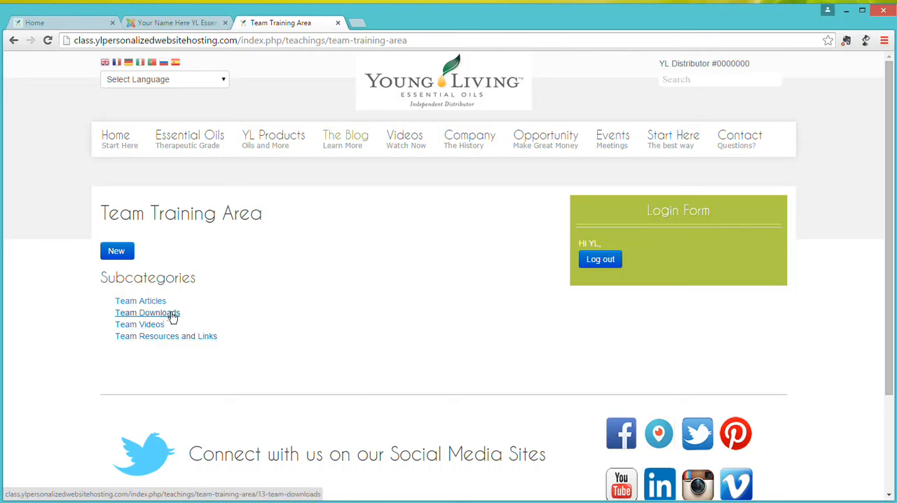
click(173, 317)
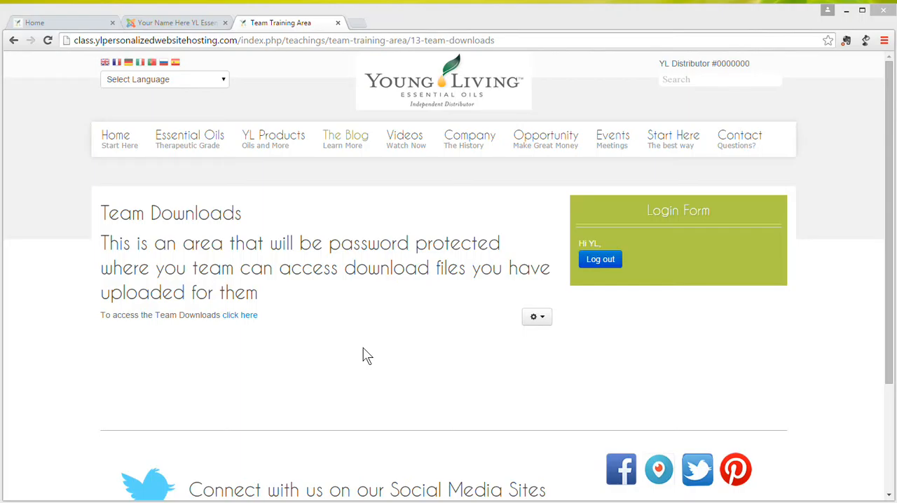
Open the Article Manager in the site administration and run the article search for "team".
click(199, 25)
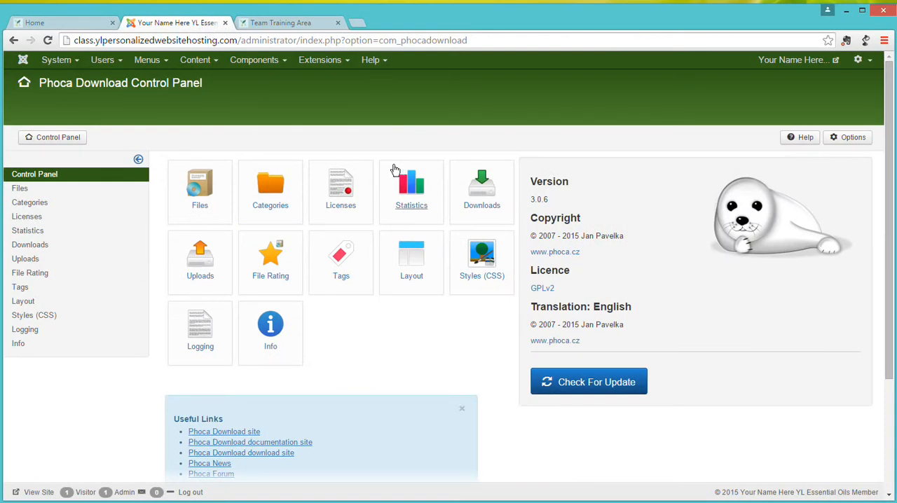
click(196, 64)
click(199, 80)
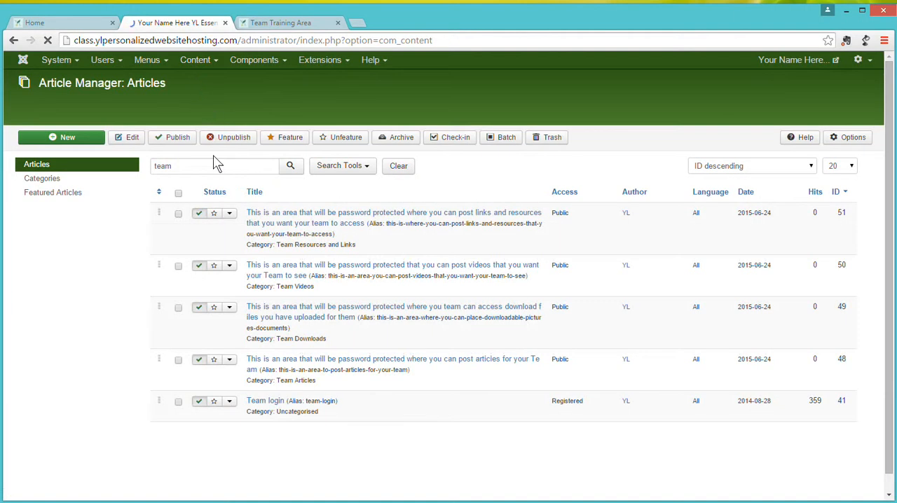
drag(194, 164, 165, 168)
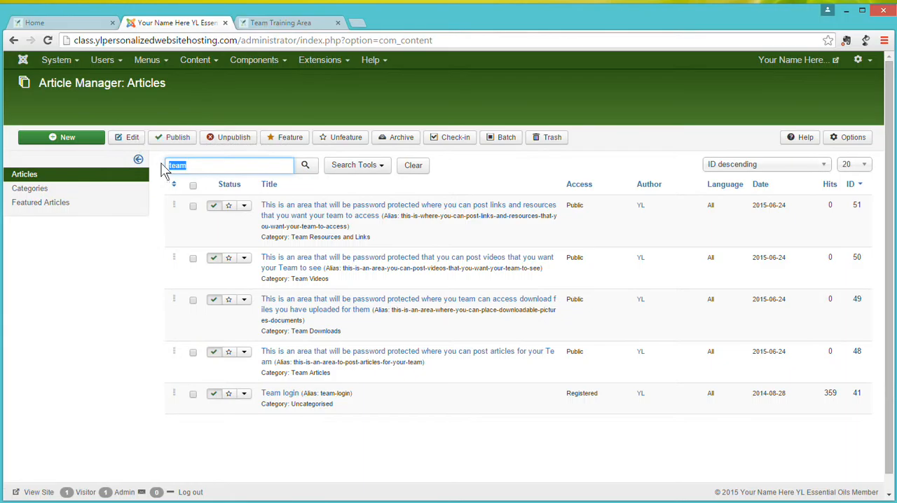
click(306, 165)
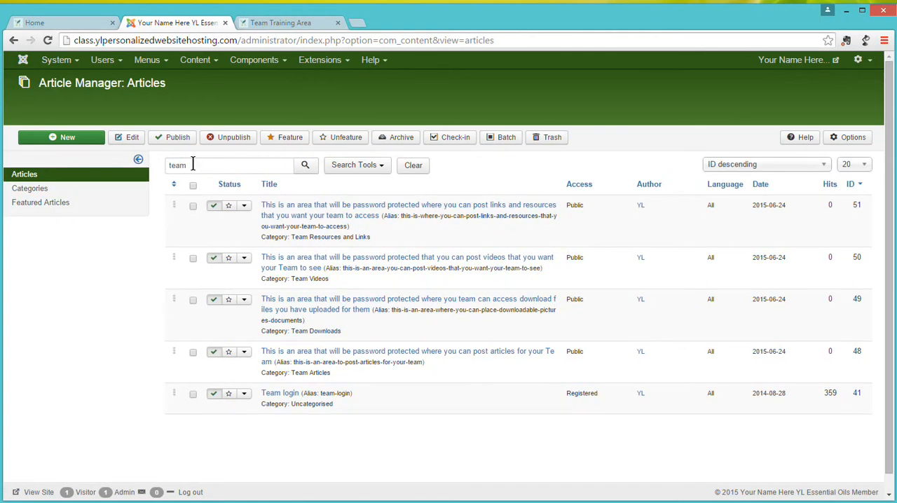
Clear the article search filter and look through the full article list.
drag(194, 166, 157, 166)
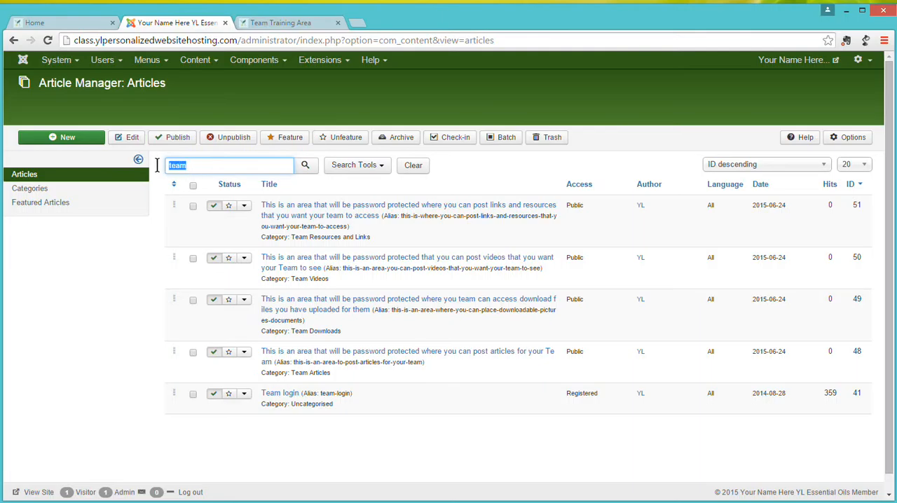
key(BackSpace)
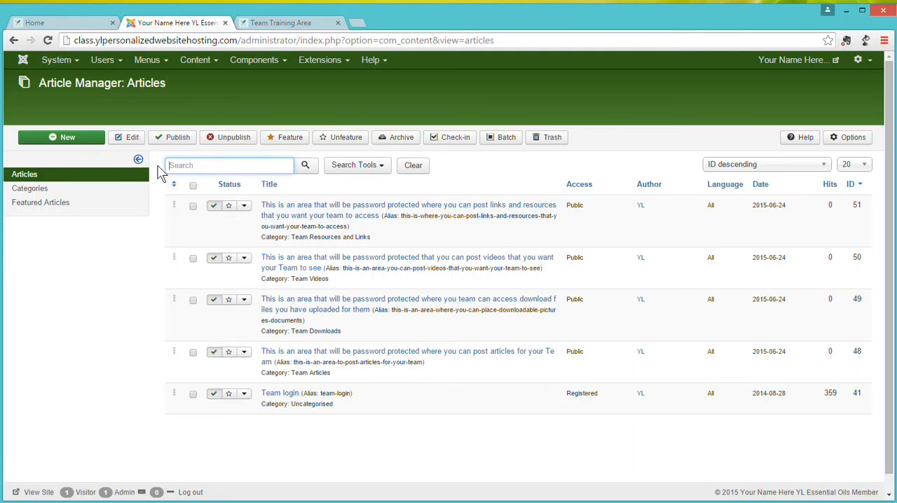
click(306, 168)
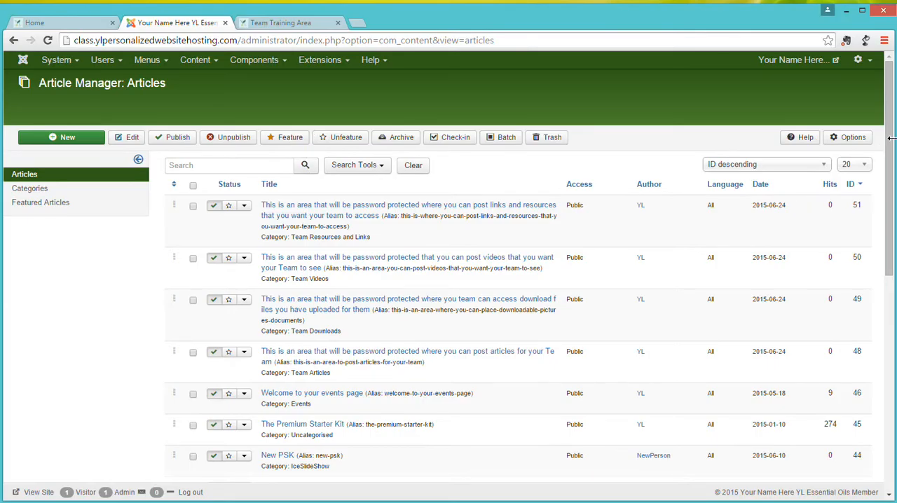
drag(892, 149, 891, 429)
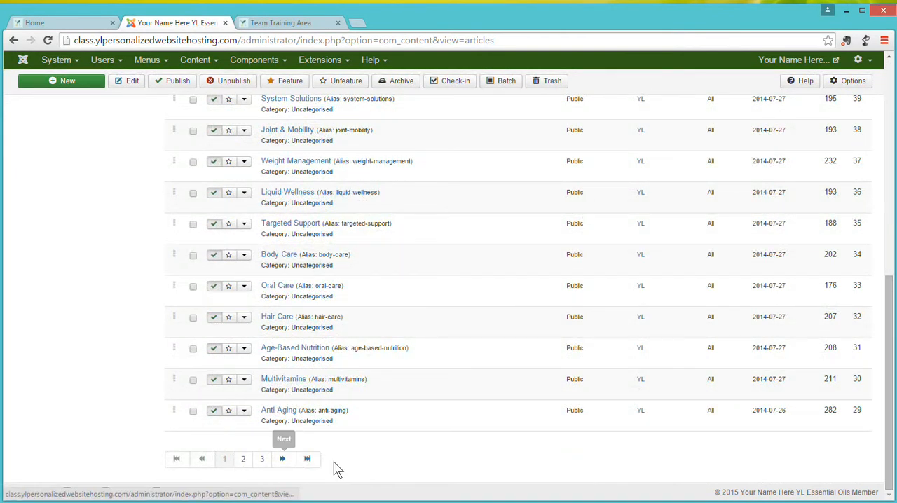
drag(891, 410, 891, 67)
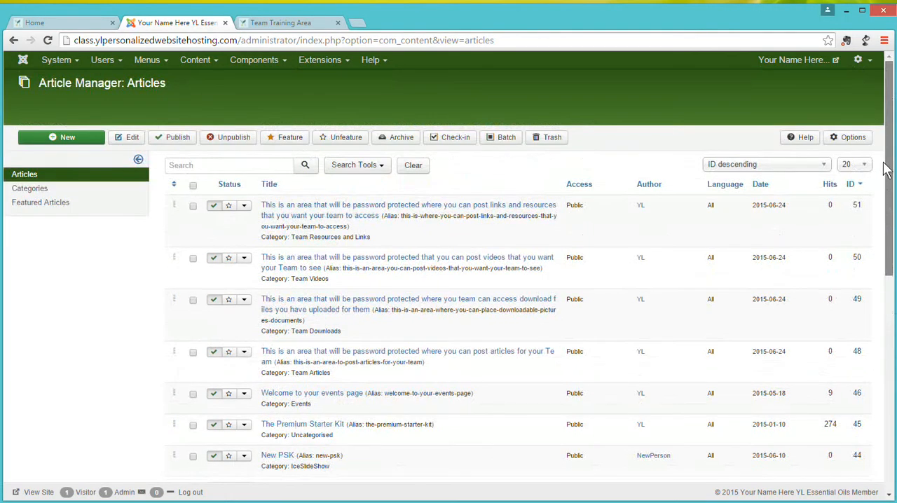
Filter the article list by the word "team".
click(234, 165)
text(team)
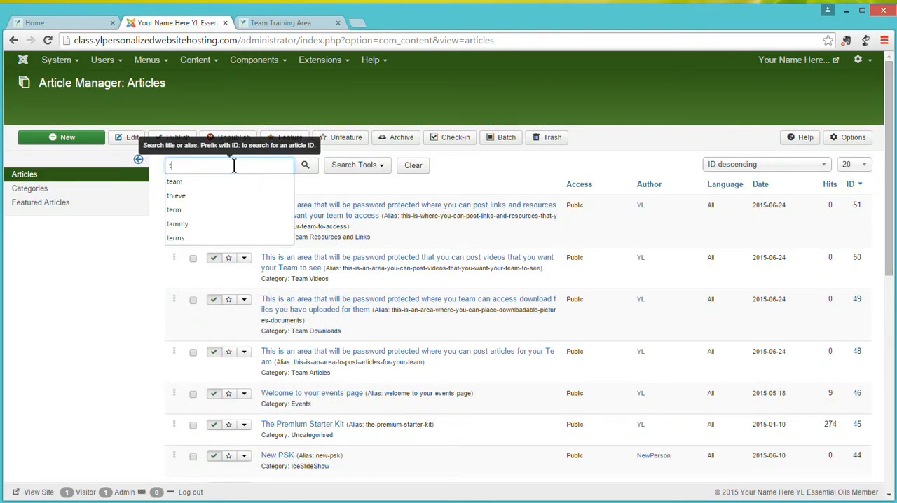
click(306, 168)
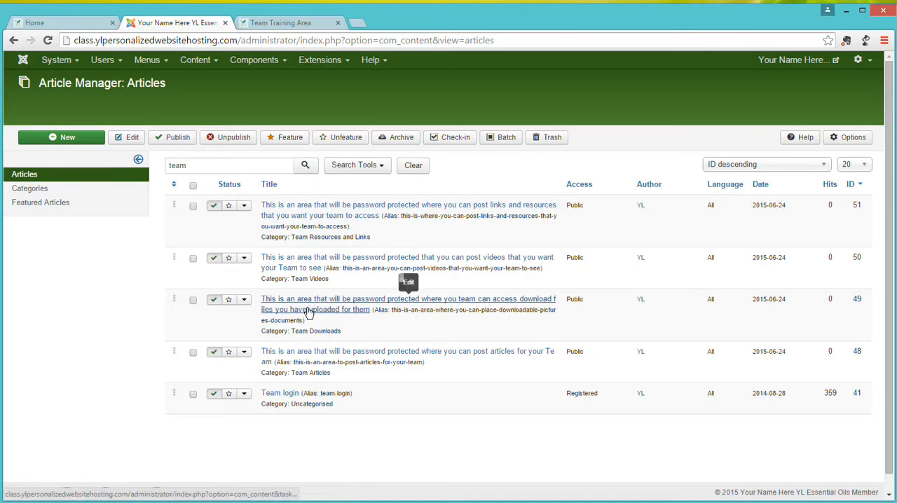
Rename the article in the Team Downloads category to "Team Download Area", then save and close it.
click(285, 23)
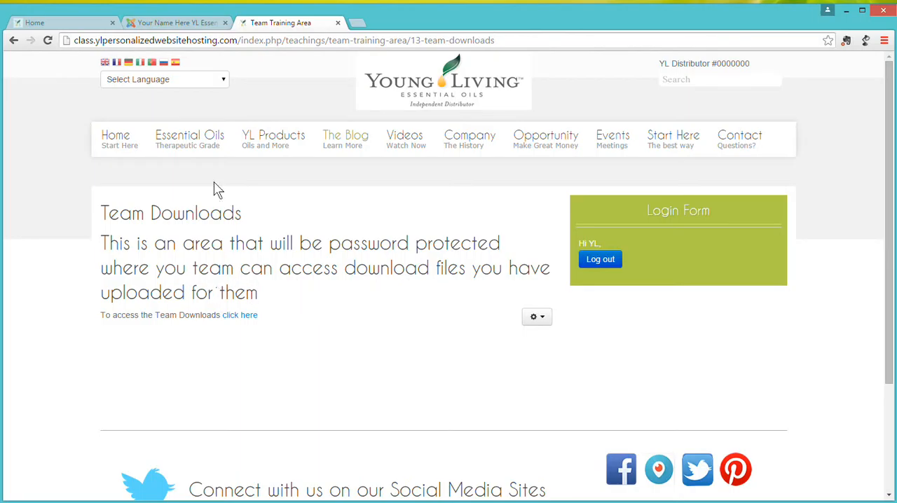
click(195, 23)
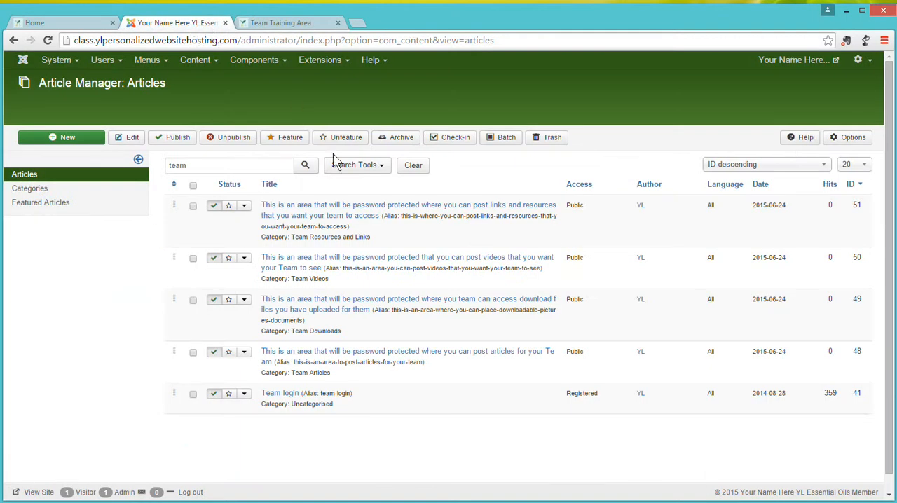
click(411, 306)
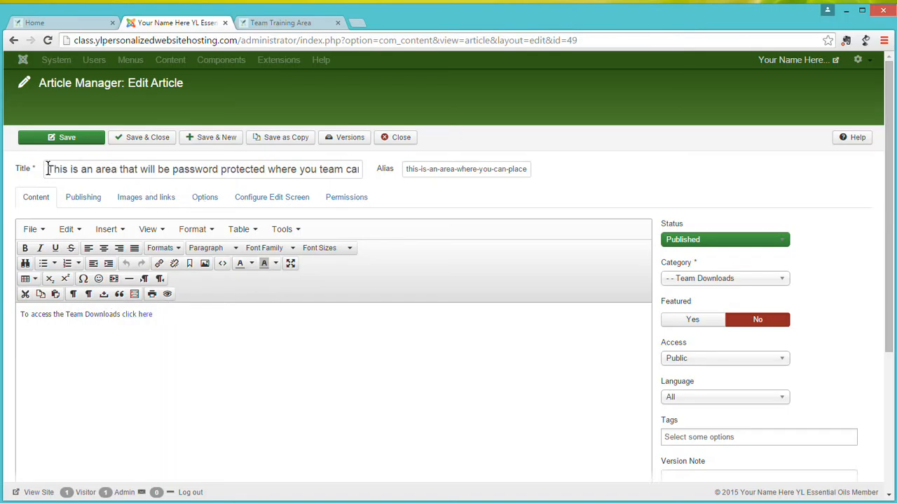
drag(46, 170, 456, 164)
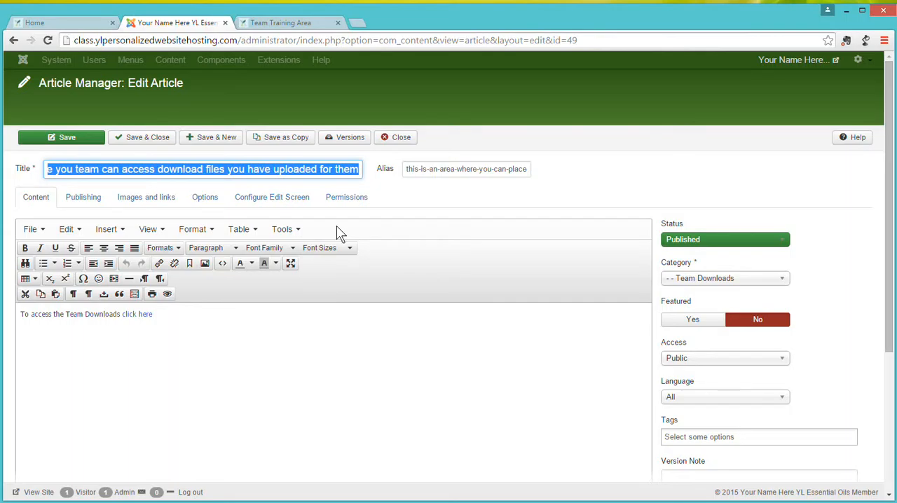
text(Team)
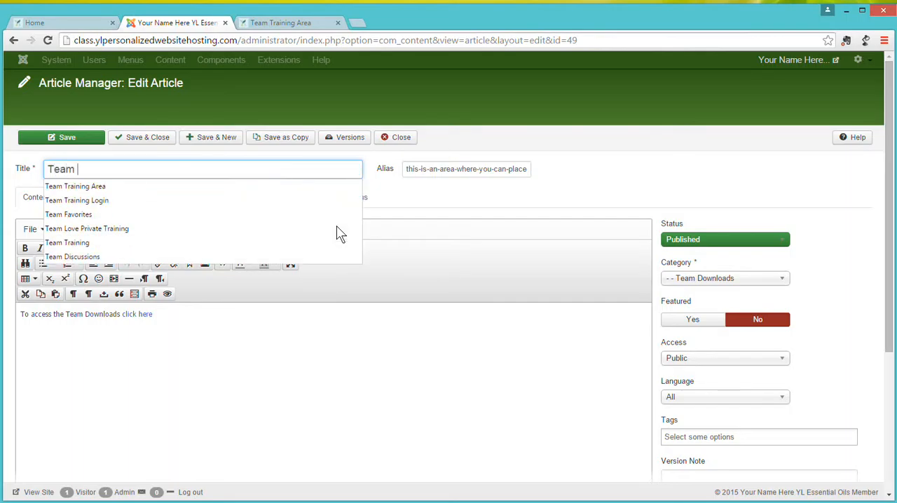
text( Download)
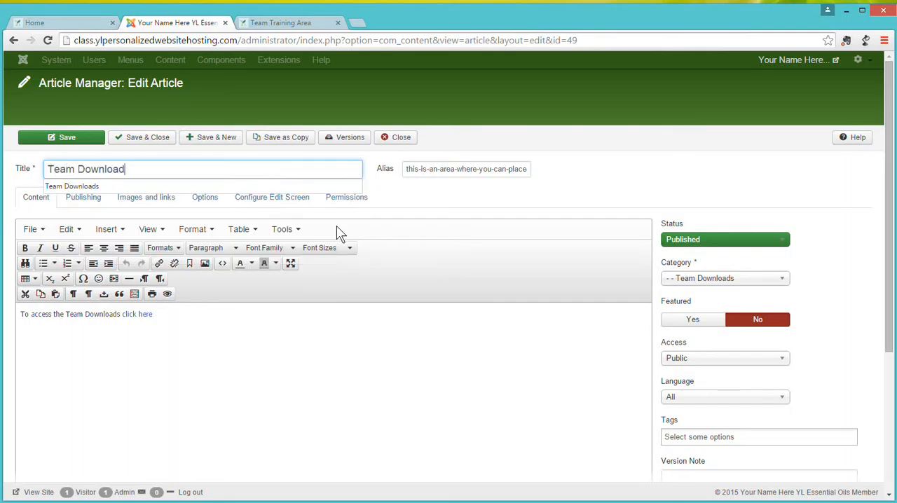
text( Area)
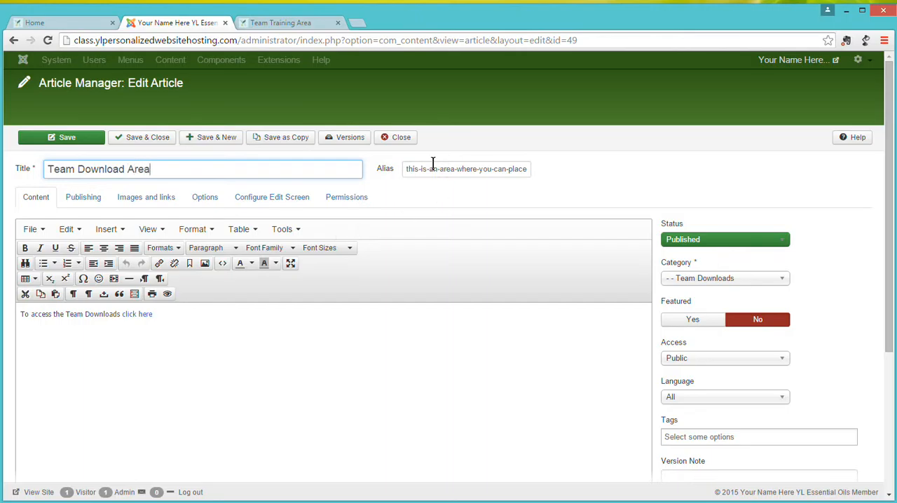
click(155, 141)
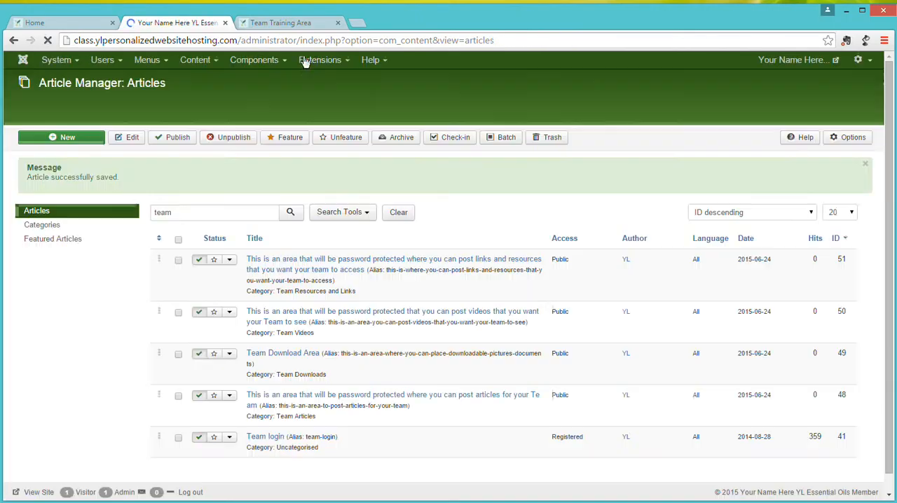
Reload the Team Downloads page on the public website and follow its link to the team member files.
click(295, 25)
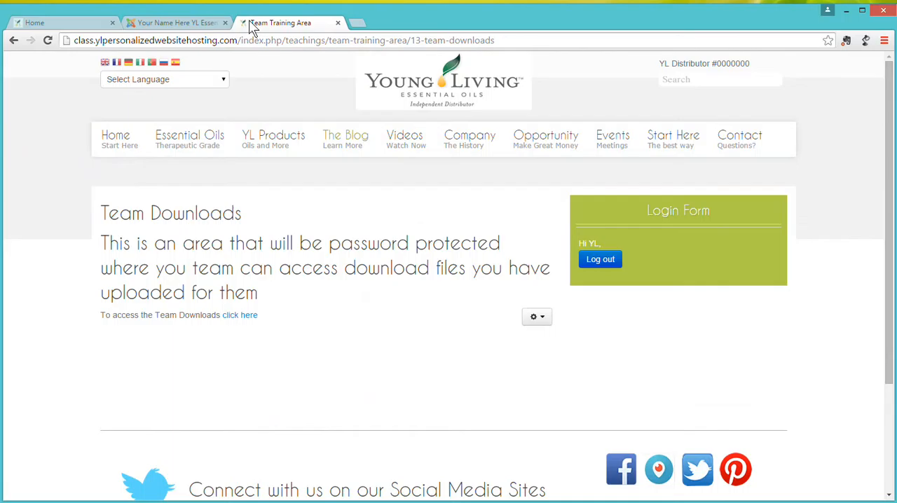
click(48, 41)
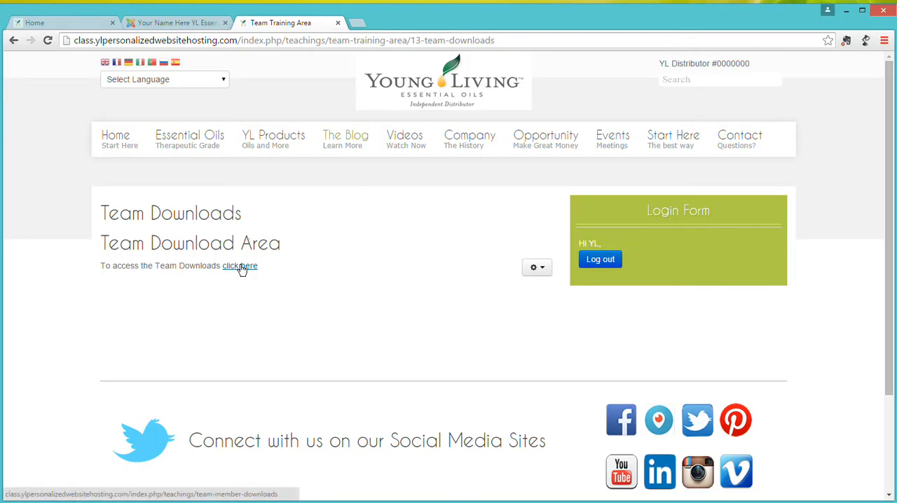
click(241, 266)
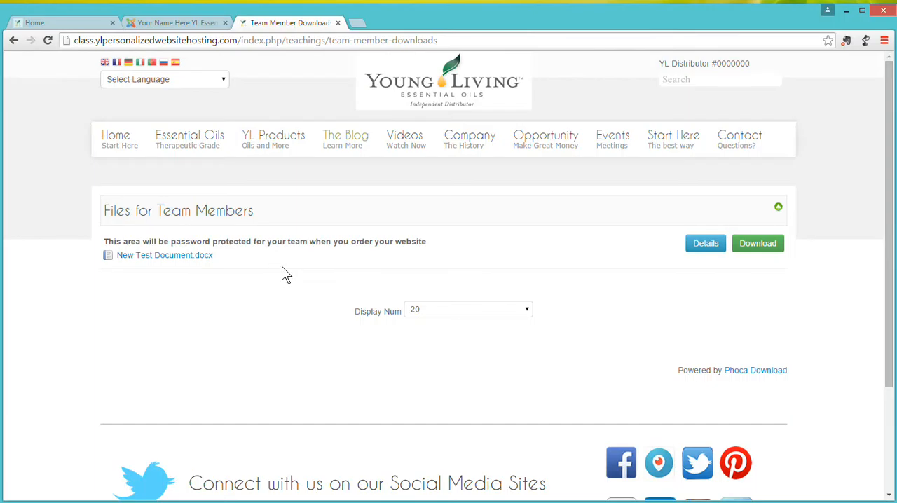
Return to the Joomla administration and open the Phoca Download control panel.
click(172, 26)
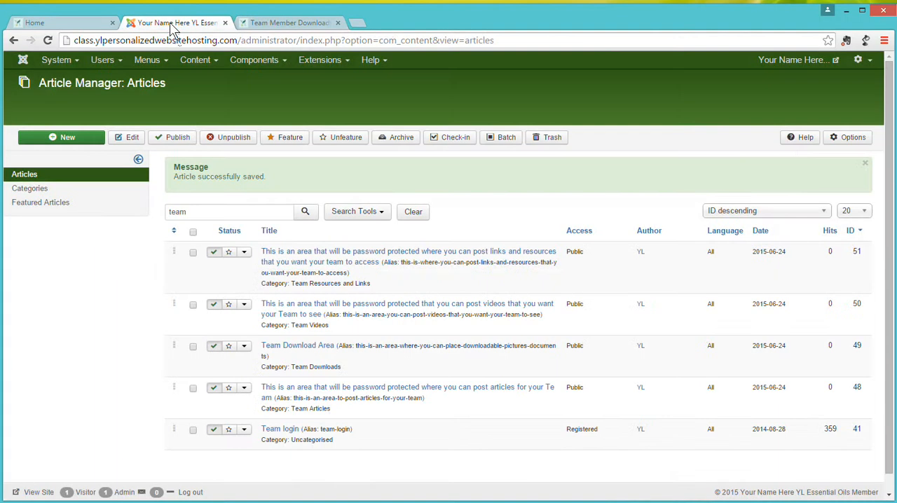
click(260, 61)
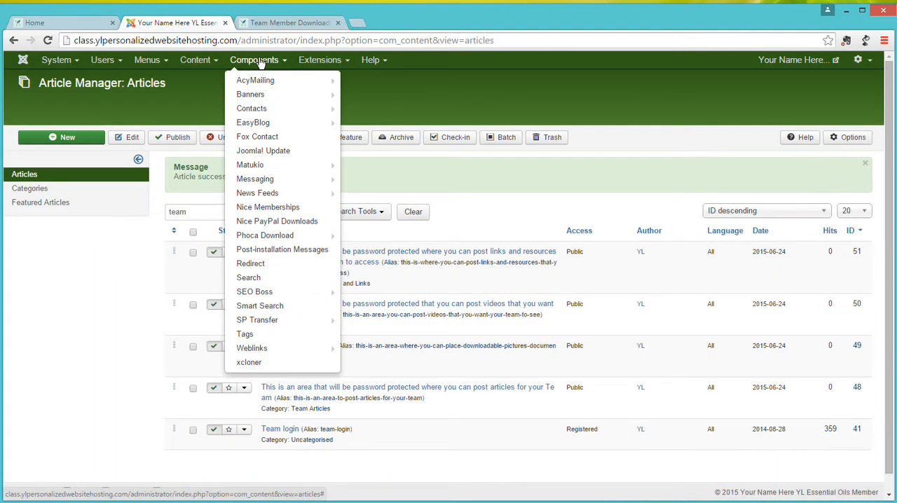
mouse_move(266, 237)
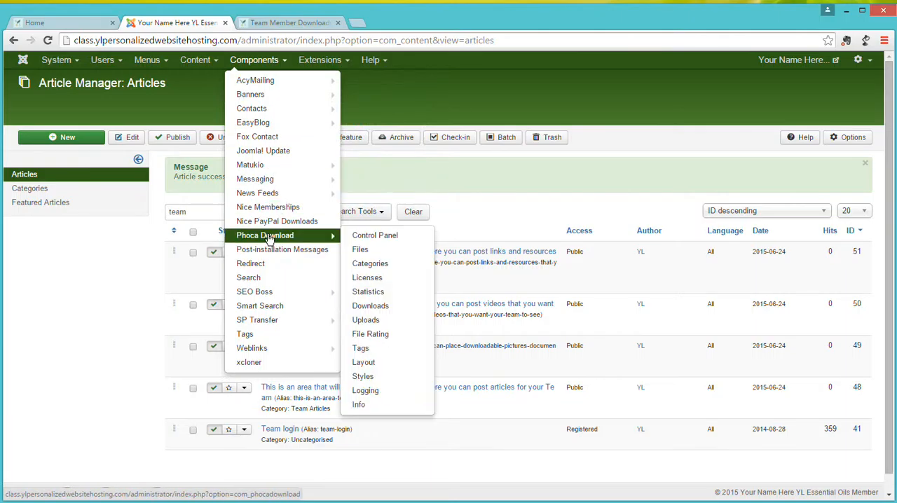
click(270, 240)
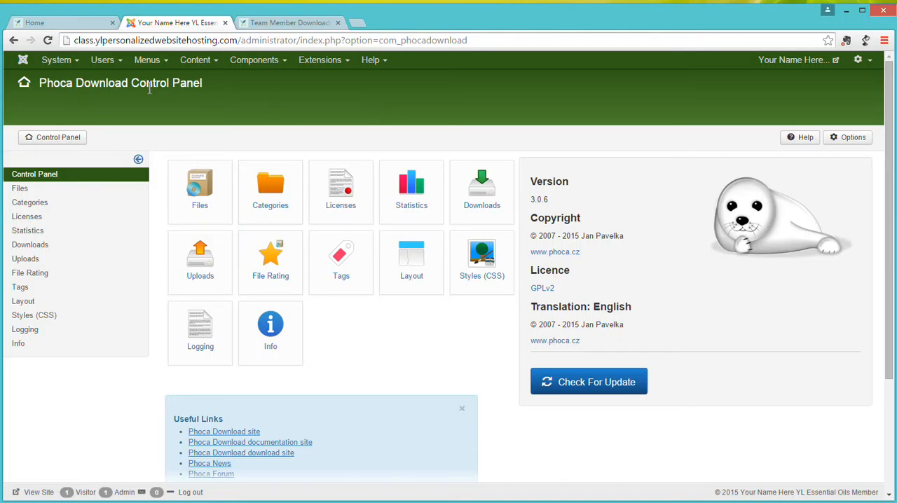
click(253, 60)
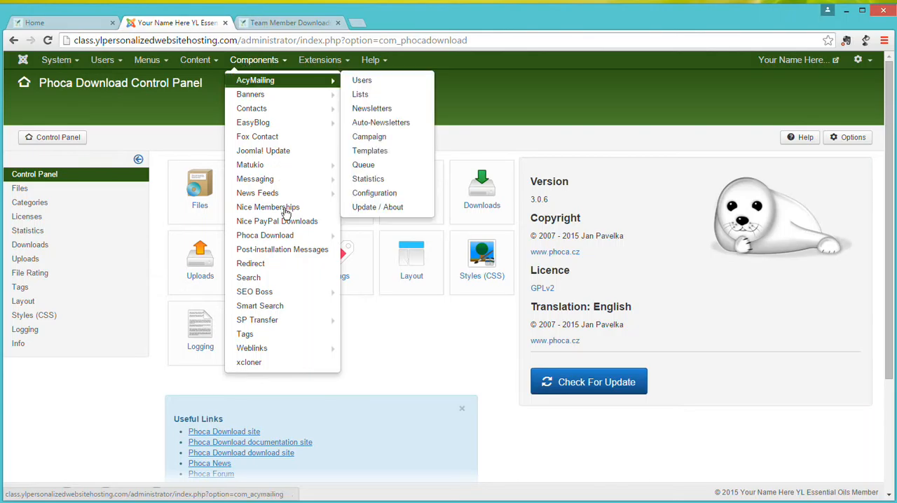
mouse_move(276, 239)
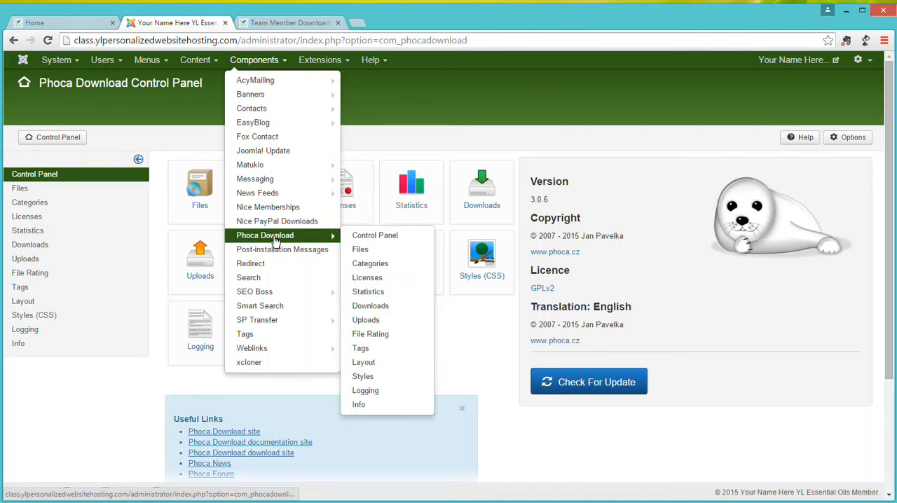
click(411, 96)
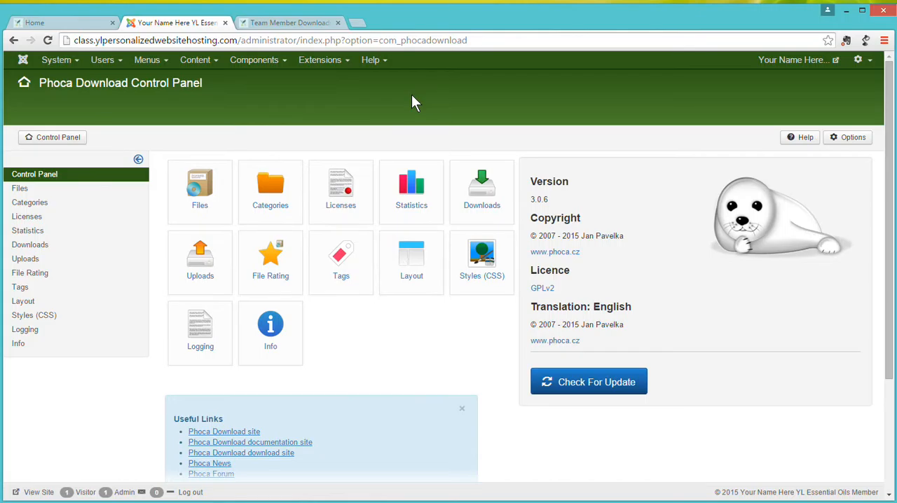
Create a new Phoca Download file entry titled "My New Text File" in the Files for Team Members category.
click(203, 192)
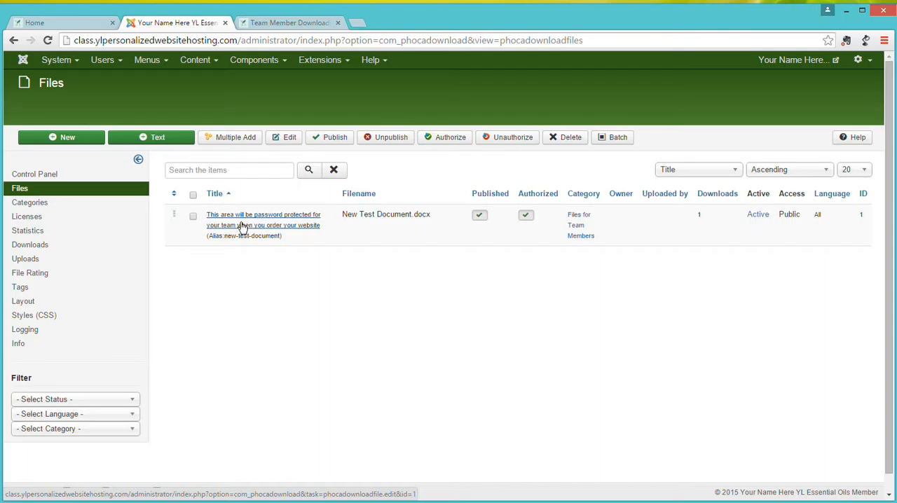
click(70, 137)
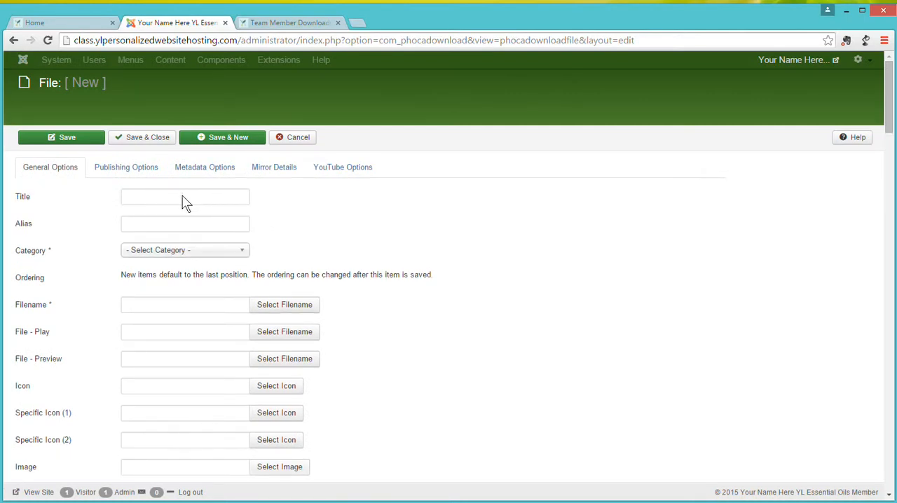
click(153, 197)
click(154, 197)
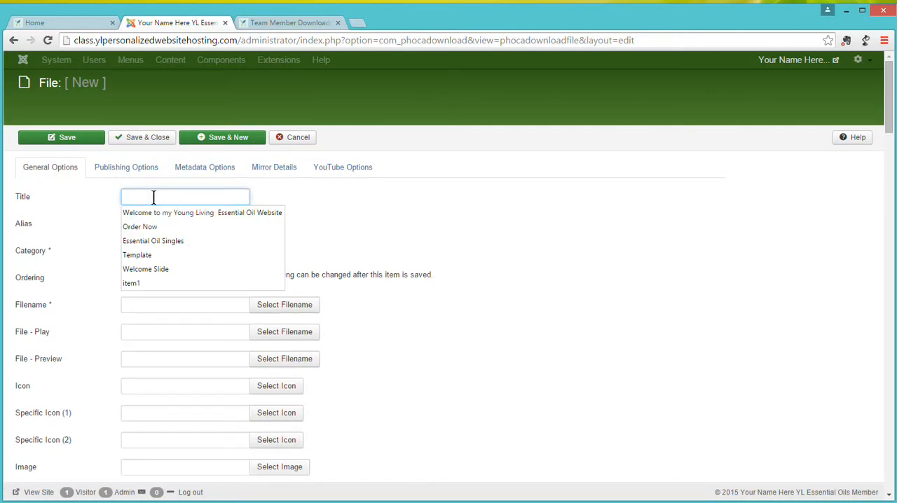
text(My)
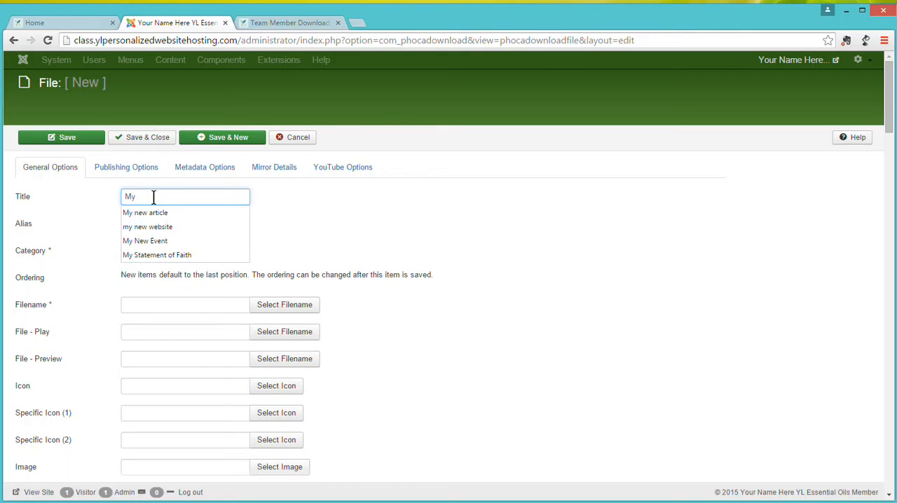
text( New Te)
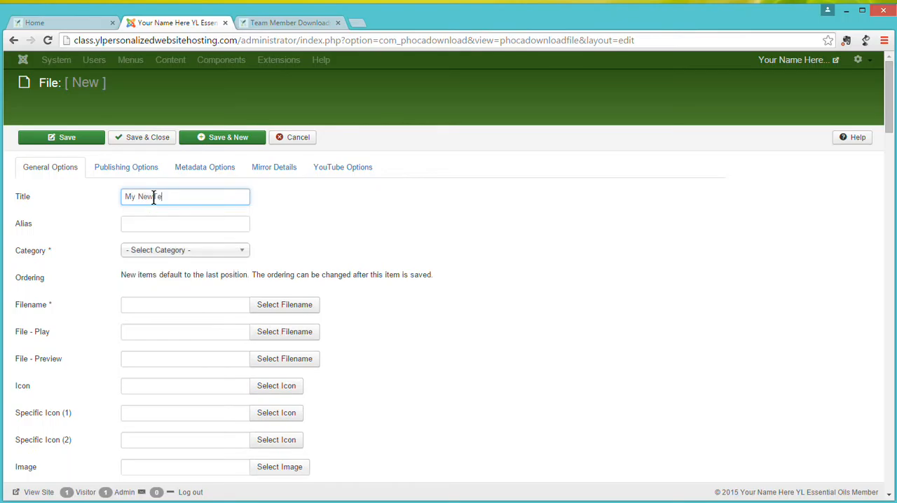
text(xt File)
click(159, 258)
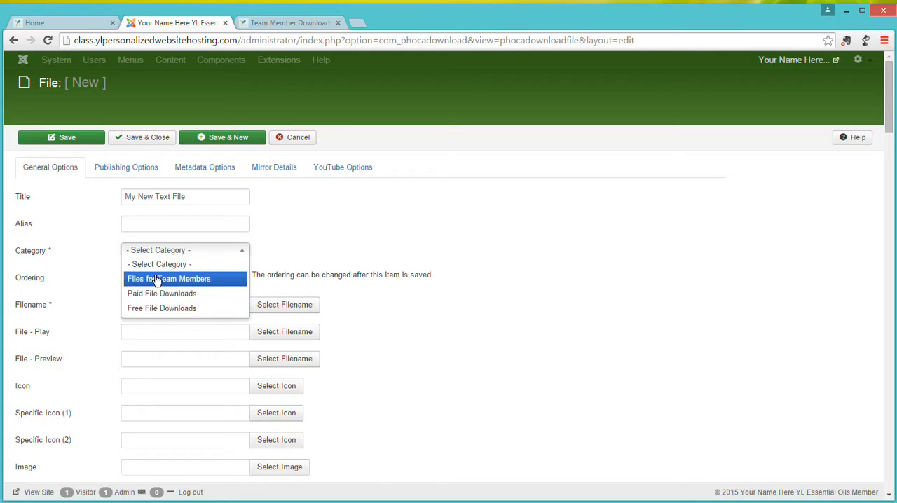
click(155, 279)
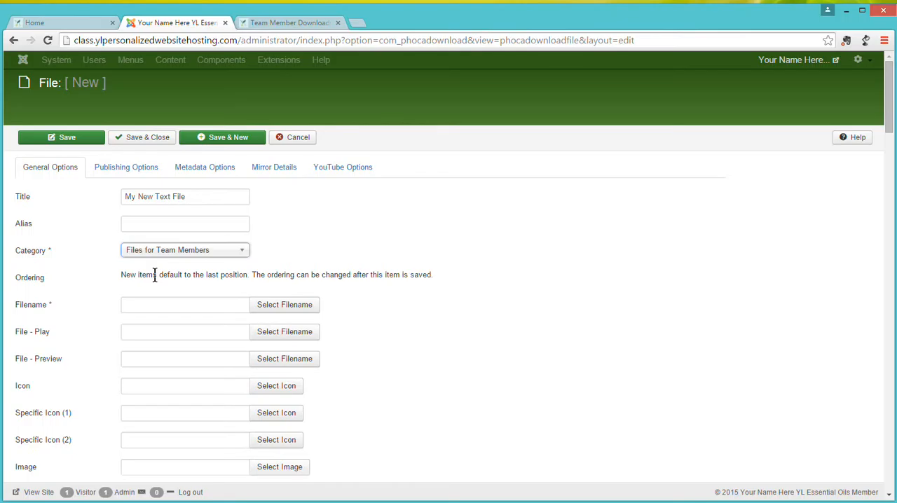
Upload My test Document from the Desktop folder and set My test Document.docx as the entry's filename.
click(292, 312)
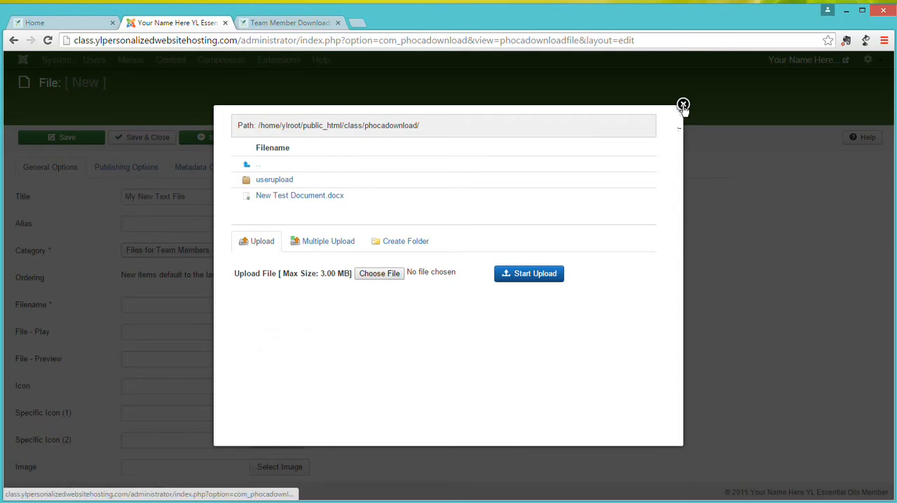
click(386, 273)
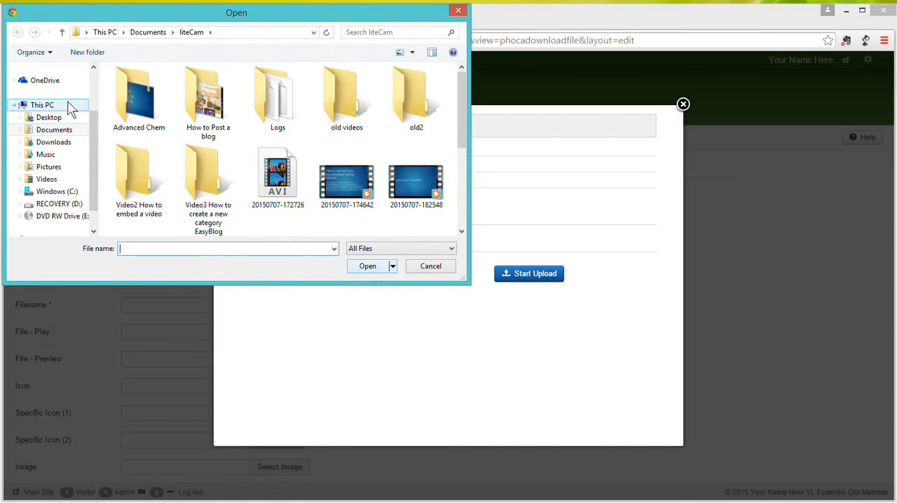
click(49, 118)
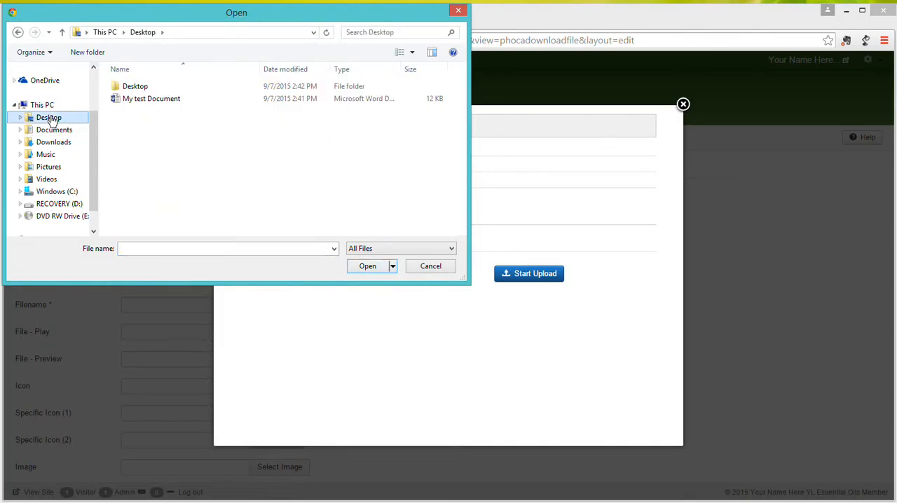
click(158, 100)
click(384, 269)
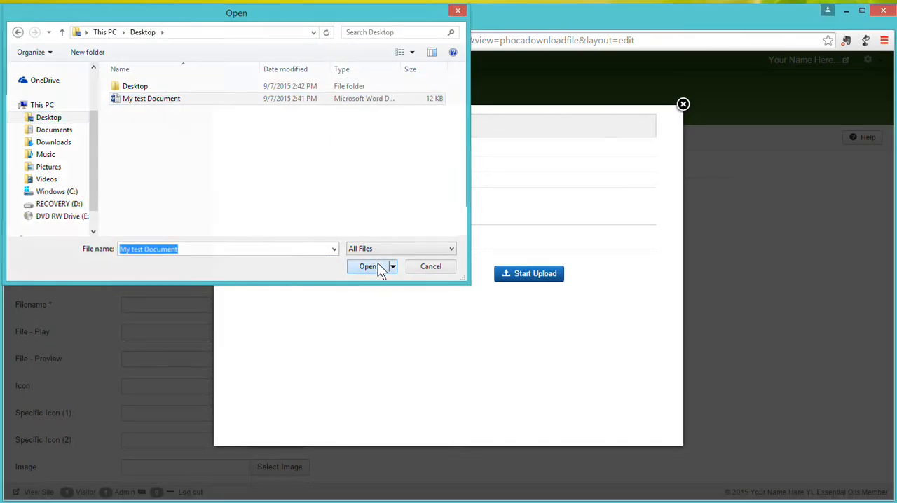
click(536, 278)
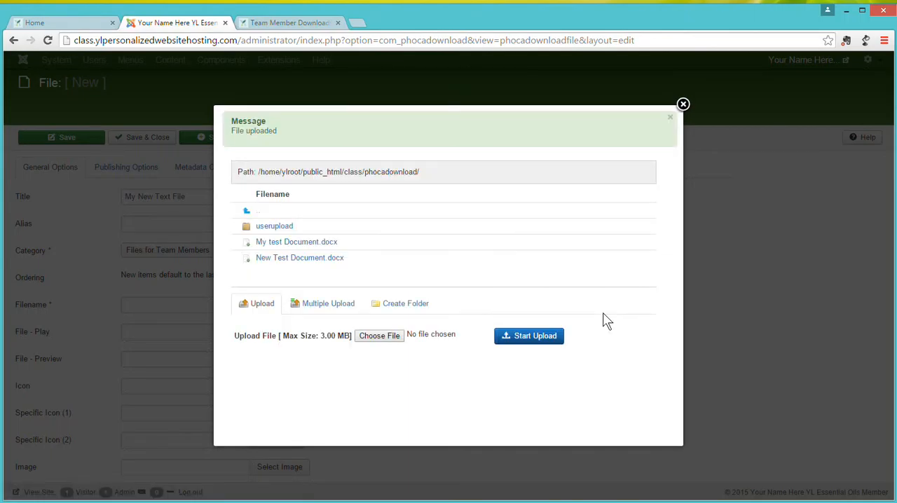
click(283, 243)
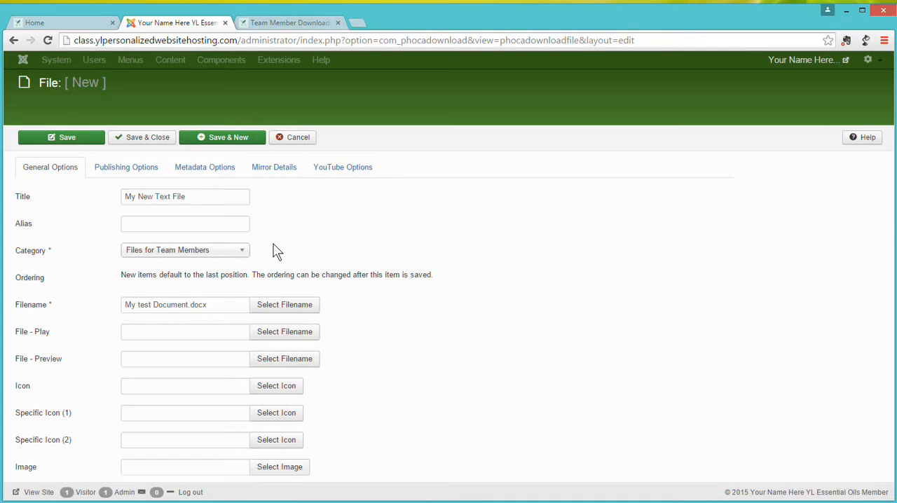
click(286, 308)
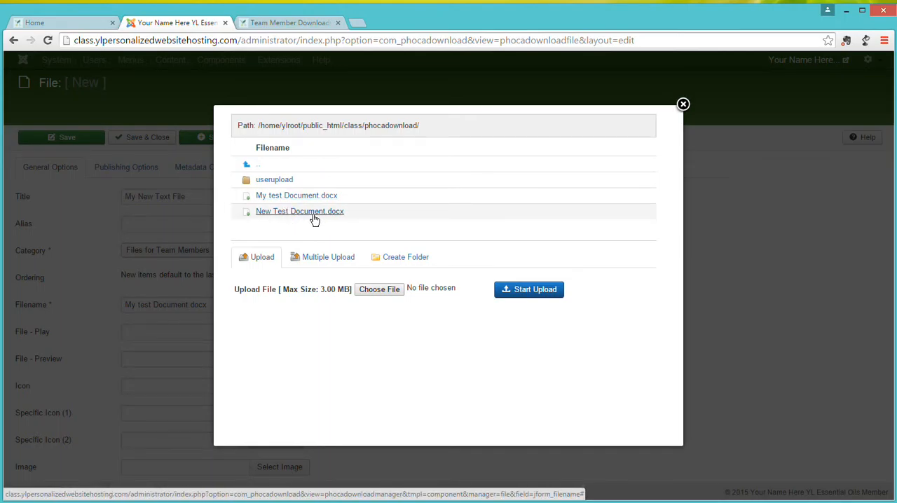
click(296, 198)
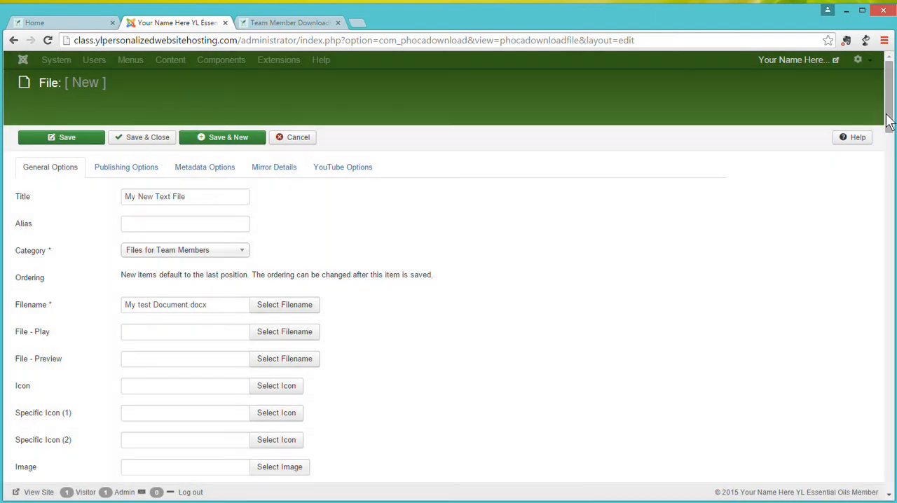
Keep the file entry's status as Published and set its Downloads value to 1.
drag(890, 121, 890, 139)
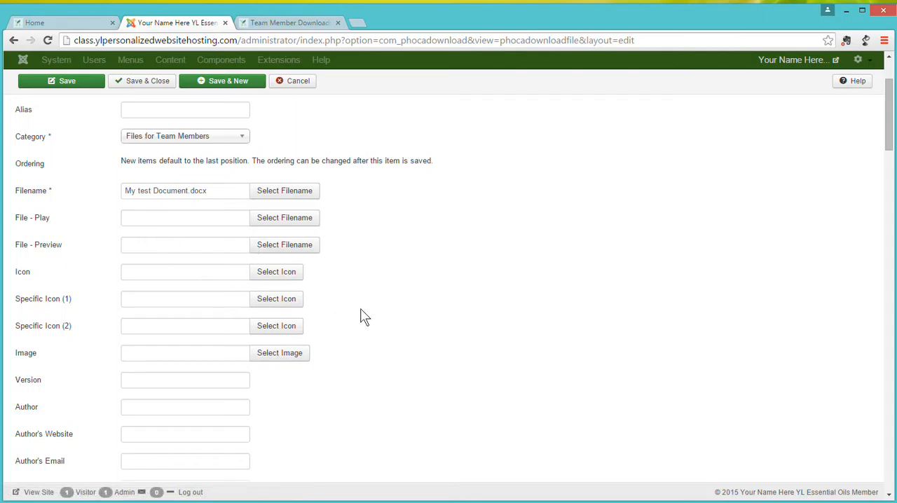
drag(890, 145, 893, 218)
drag(893, 178, 884, 82)
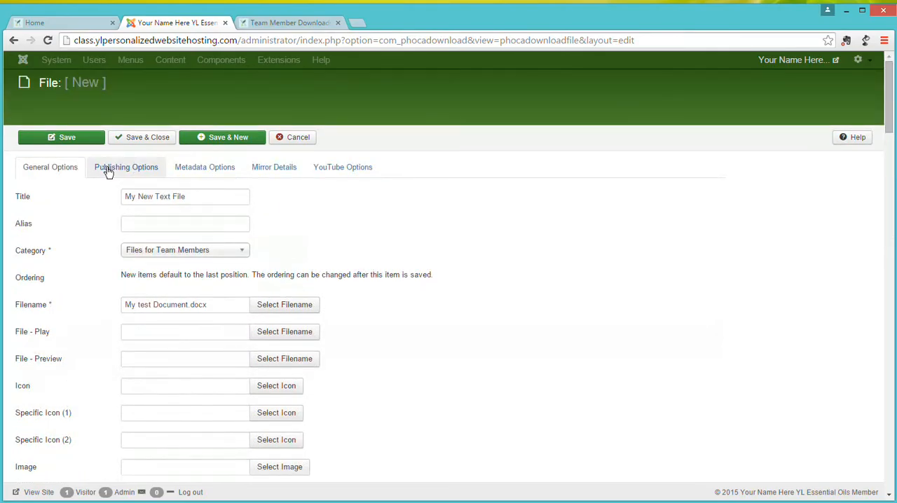
click(146, 171)
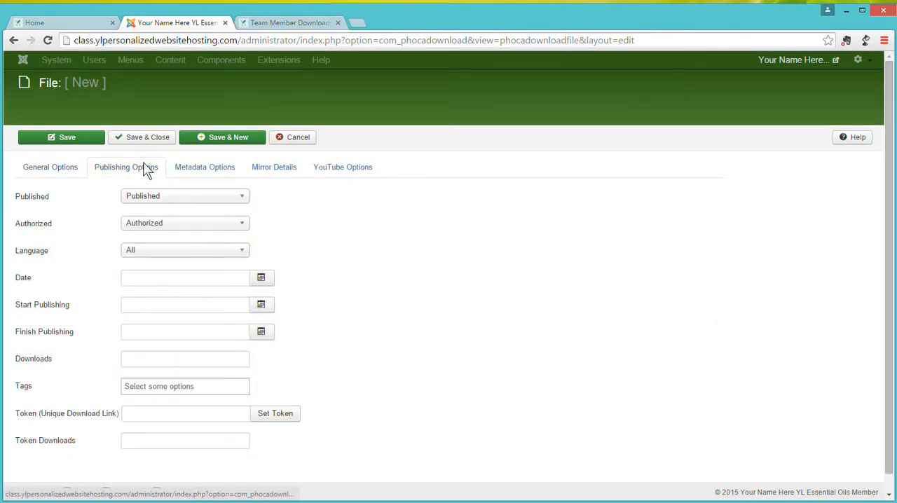
click(164, 200)
click(164, 199)
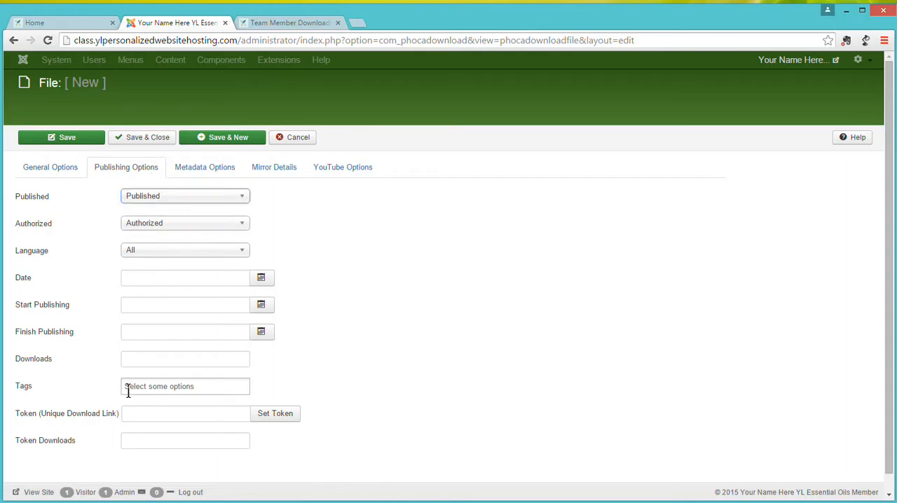
click(138, 362)
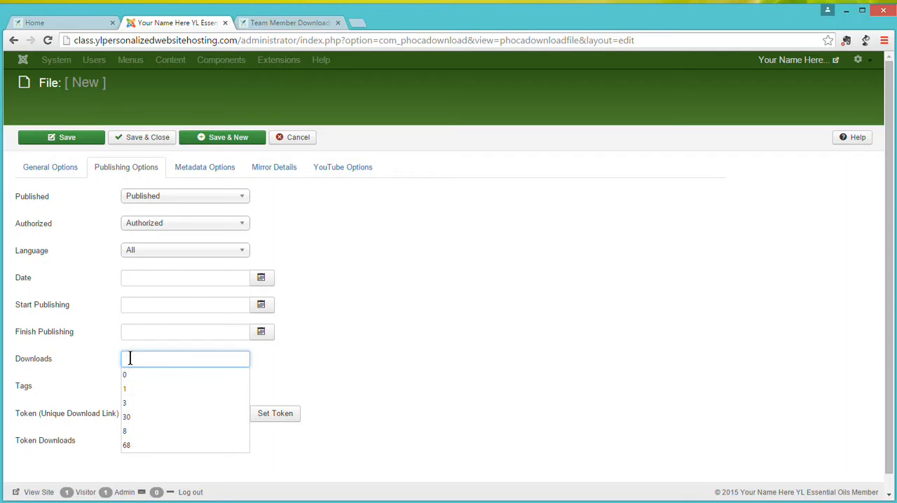
click(127, 384)
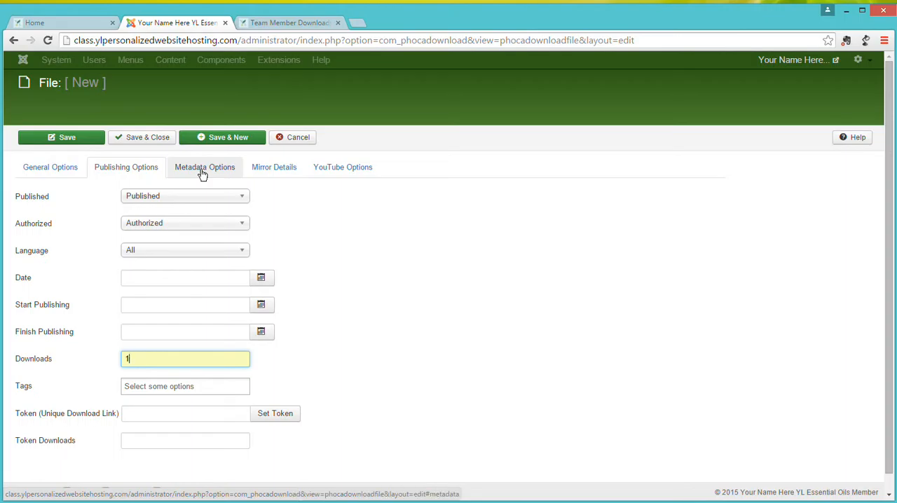
Look over the entry's YouTube, mirror, metadata and publishing settings, then save and close the file entry.
click(334, 171)
click(282, 170)
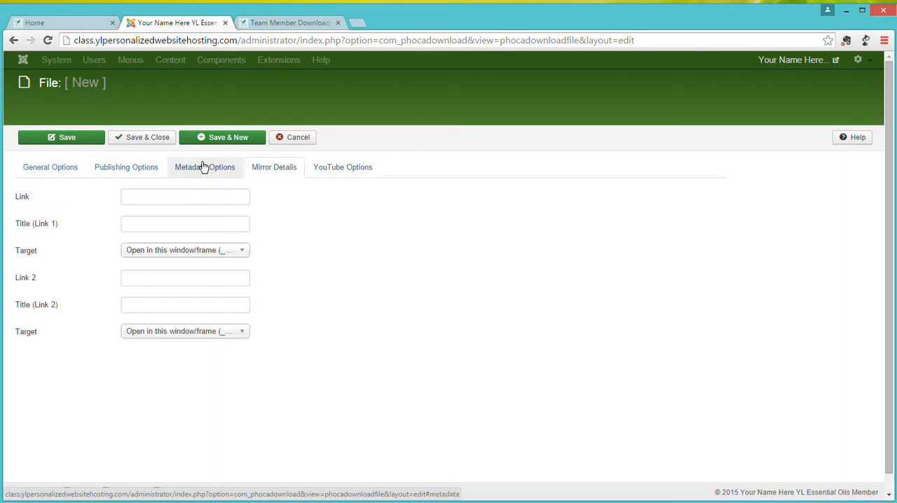
click(202, 168)
click(131, 171)
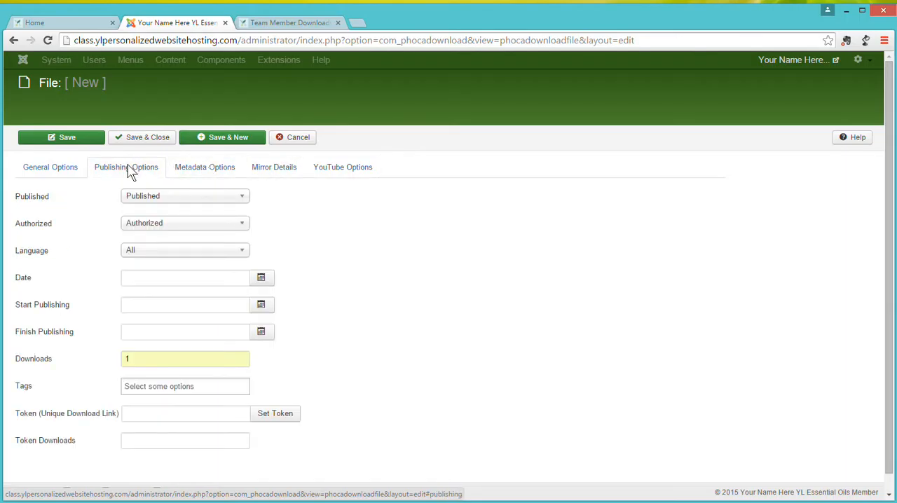
click(60, 176)
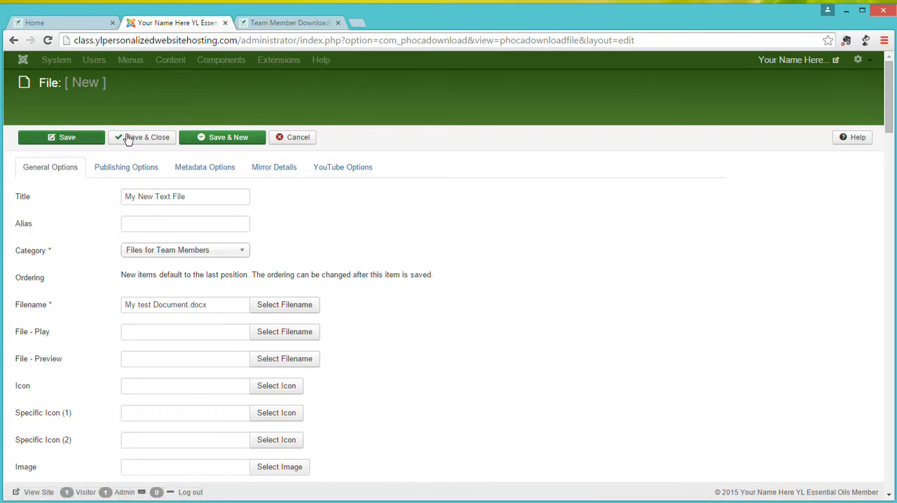
click(152, 140)
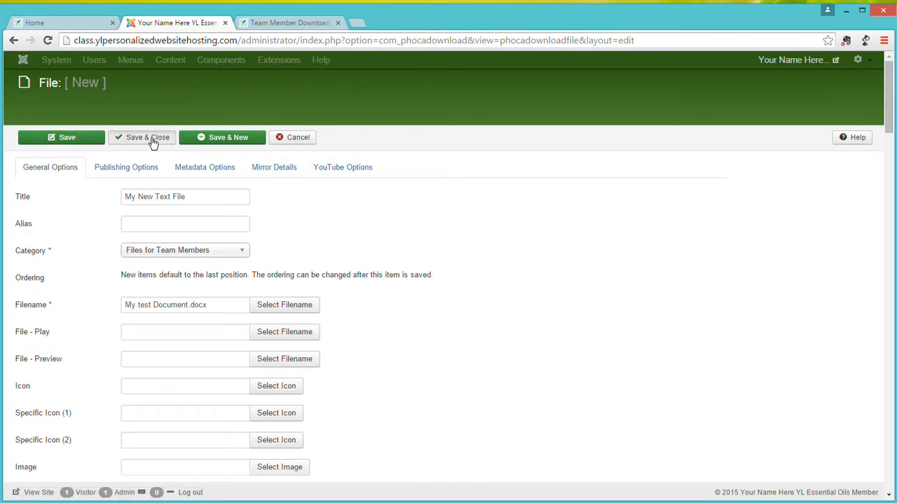
Reload the public Team Member Downloads page and download the document listed under My New Text File.
click(289, 24)
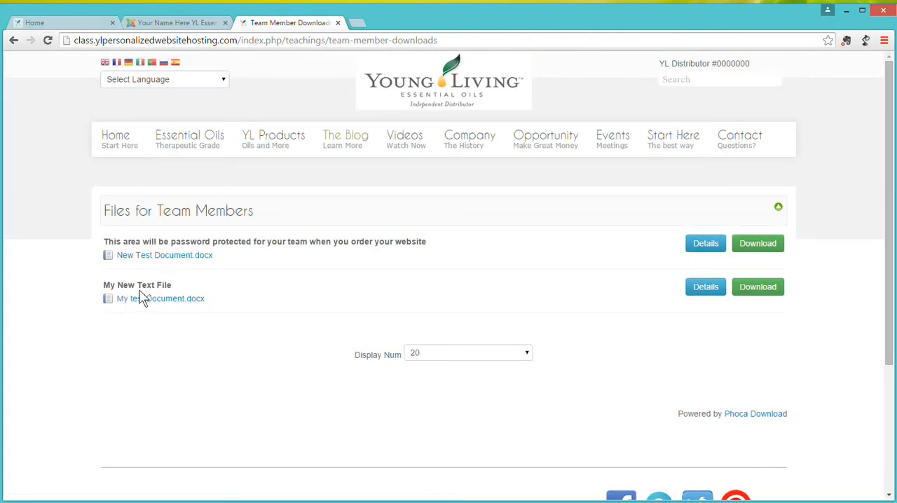
click(761, 293)
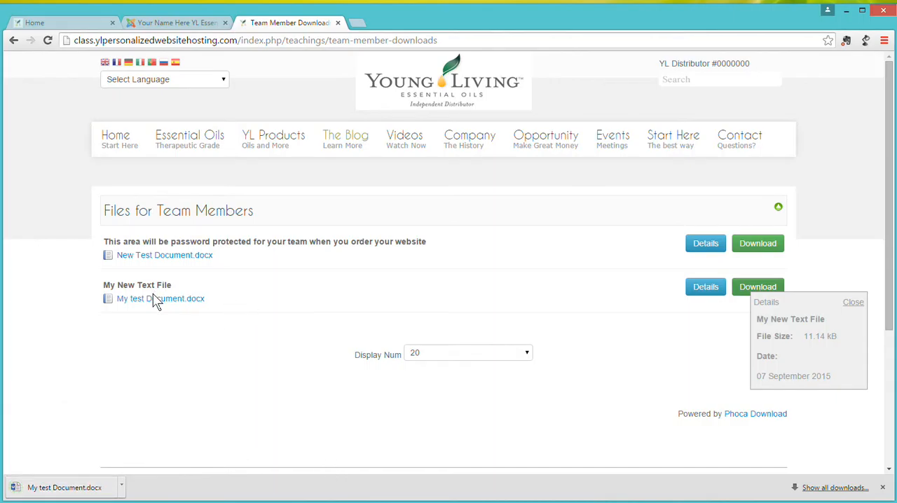
Deselect the New Test Document.docx entry in the Files list and compare the list with the public Team Member Downloads page.
click(196, 25)
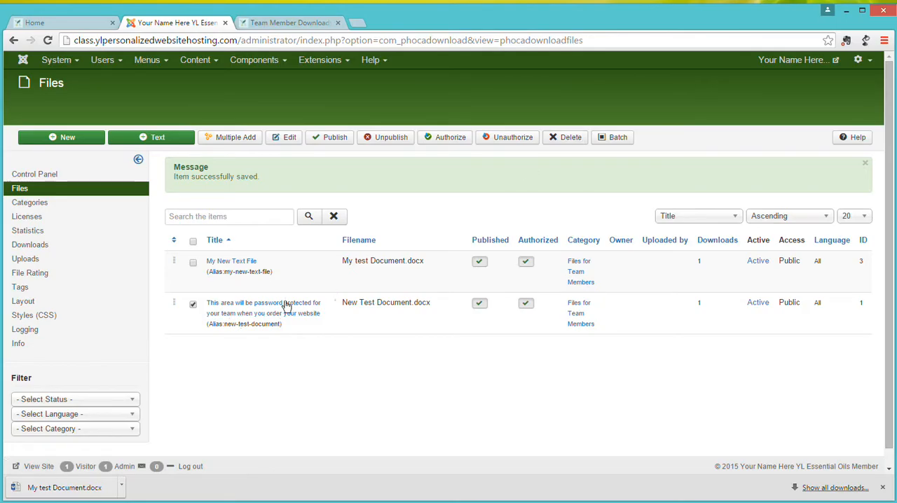
click(194, 306)
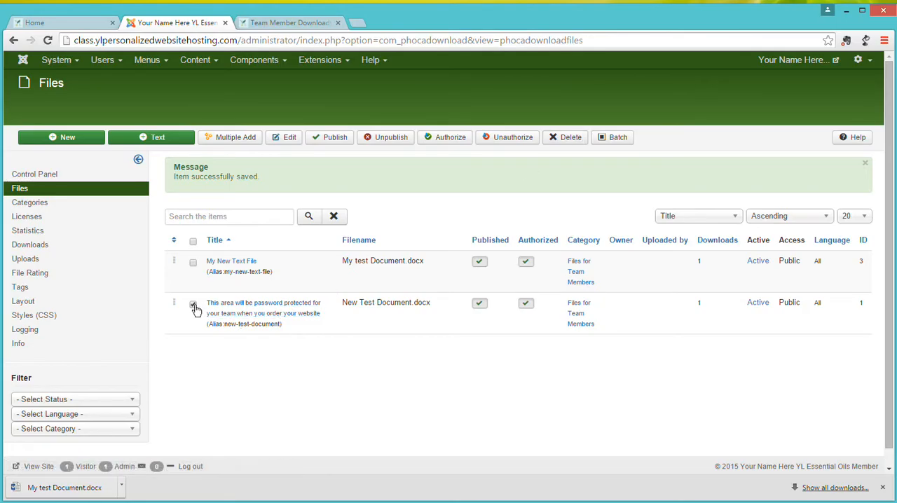
click(288, 22)
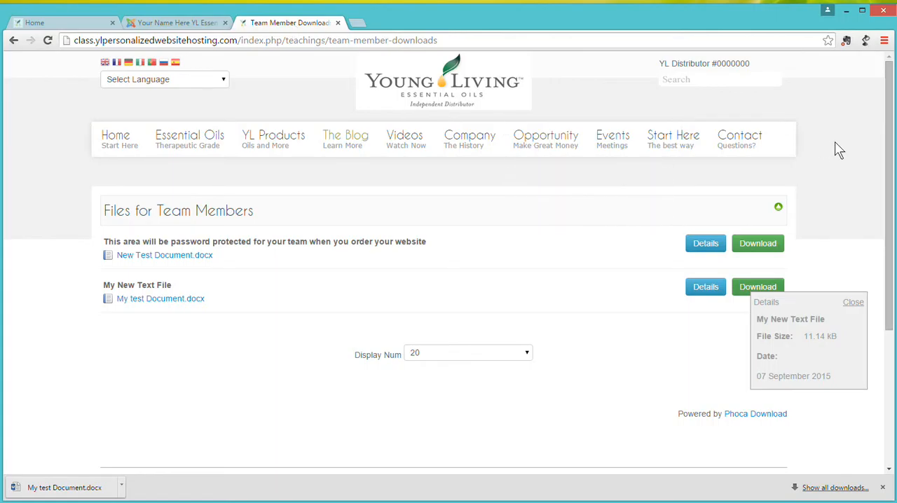
click(153, 21)
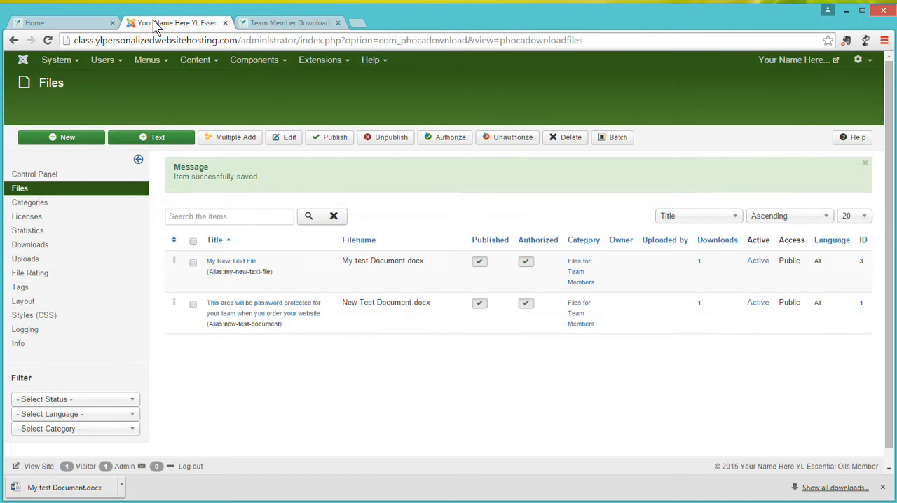
Reopen the Files list from the Phoca Download component's control panel.
click(259, 66)
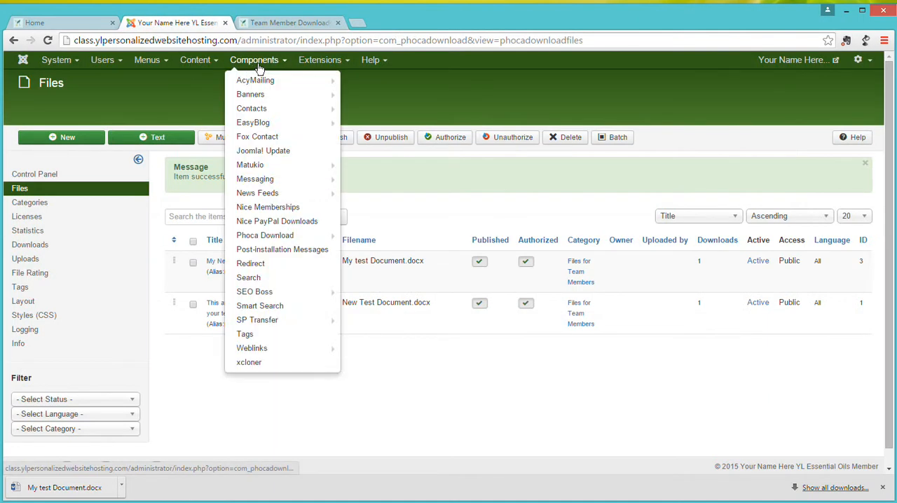
click(258, 237)
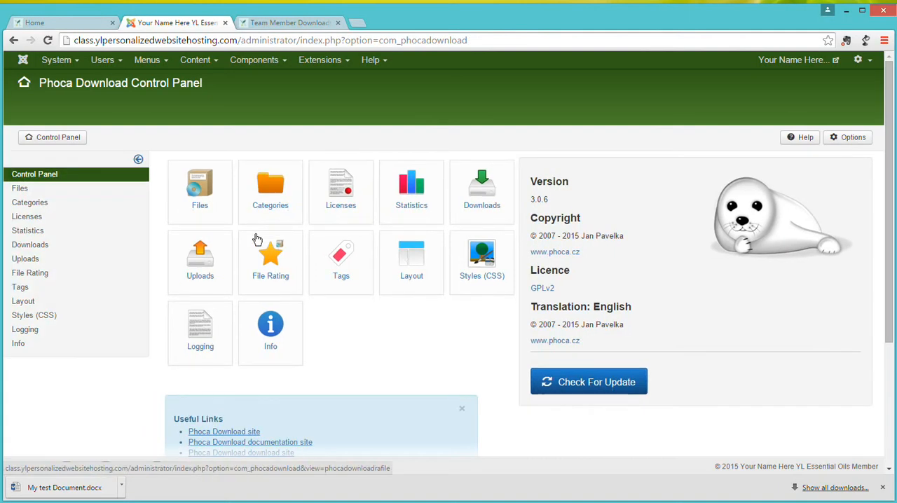
click(197, 187)
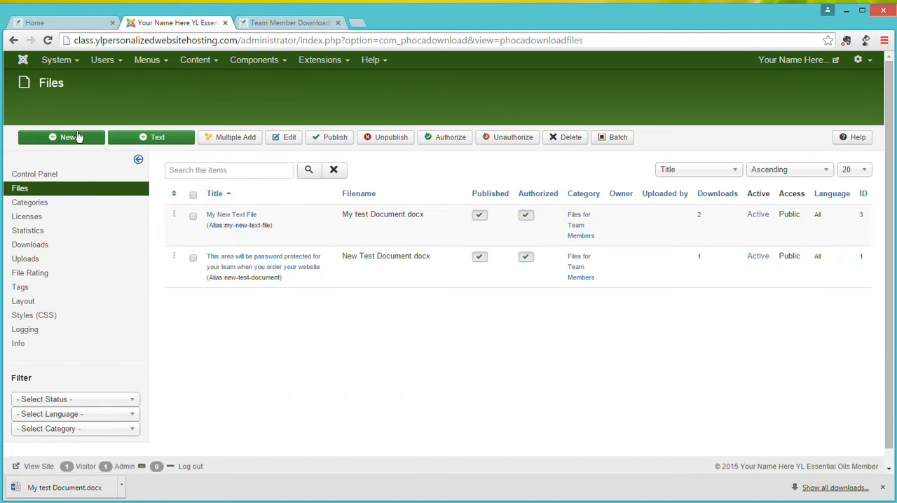
click(74, 141)
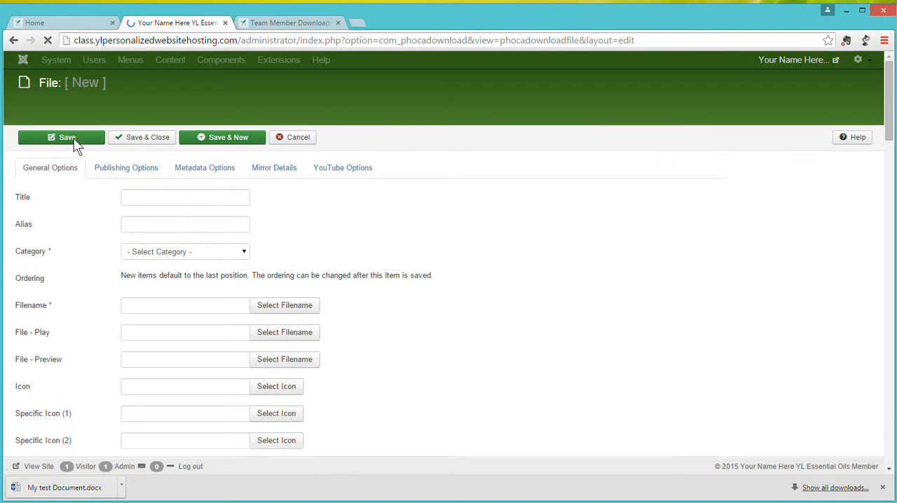
click(163, 255)
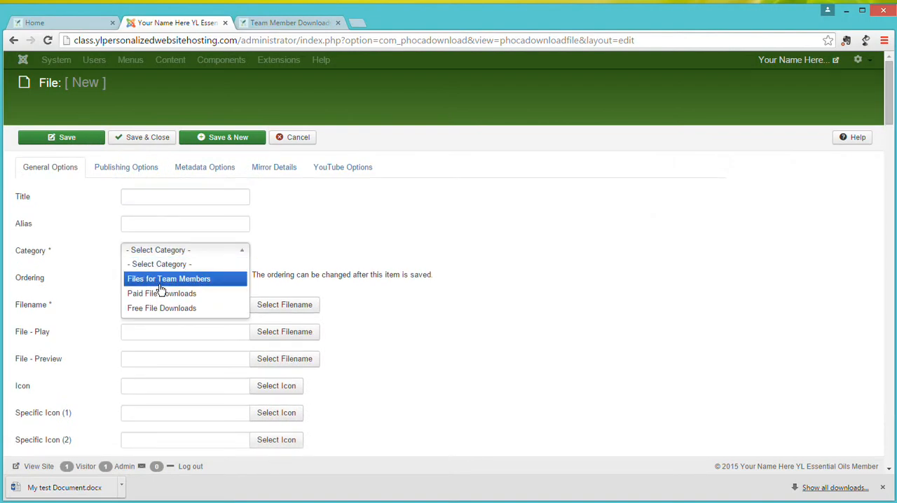
click(161, 280)
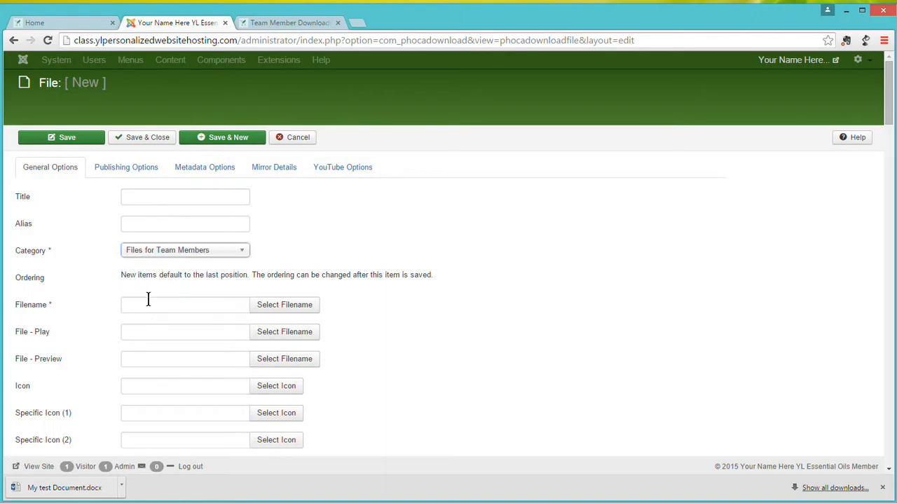
click(147, 302)
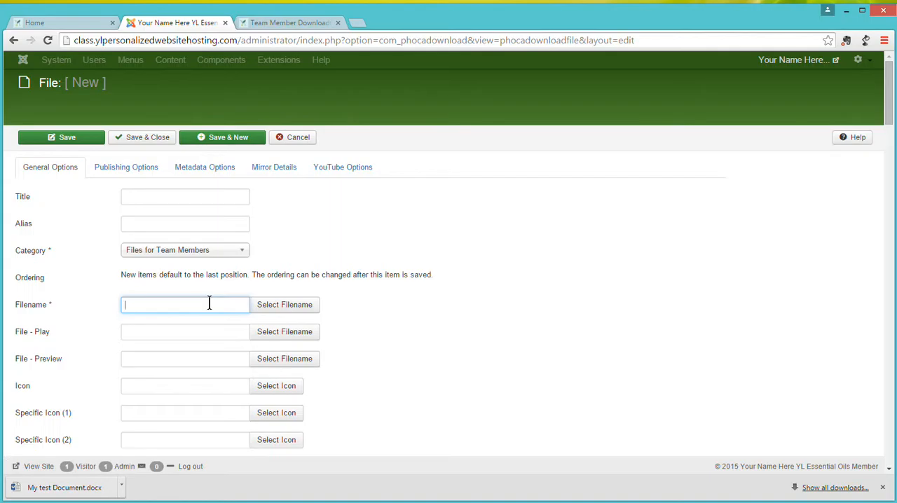
drag(890, 102, 893, 164)
scroll(890, 133, down, 3)
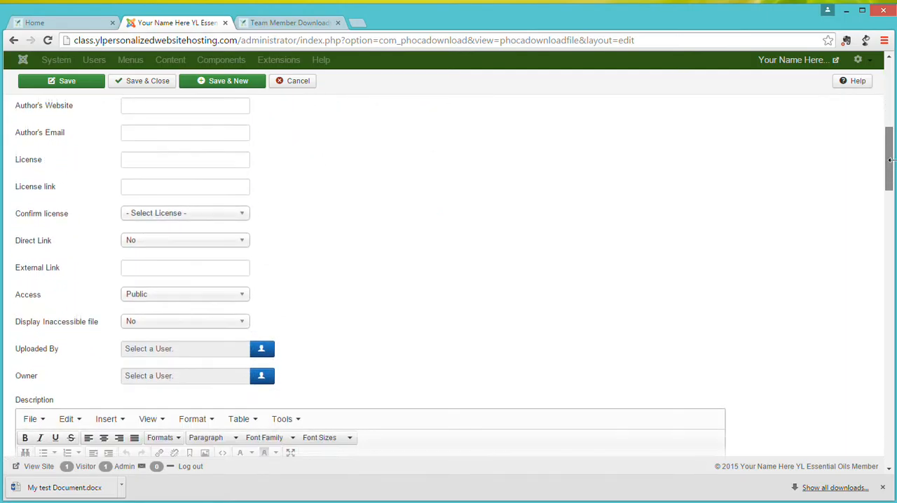
click(891, 119)
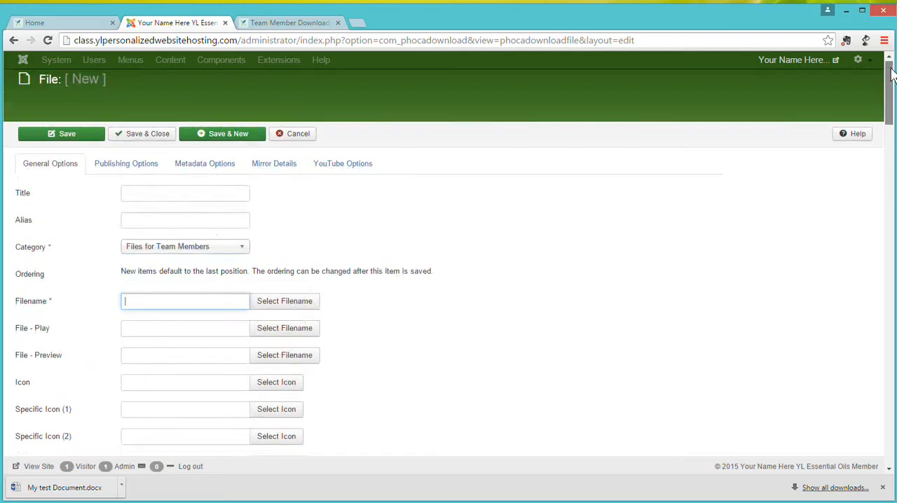
click(294, 139)
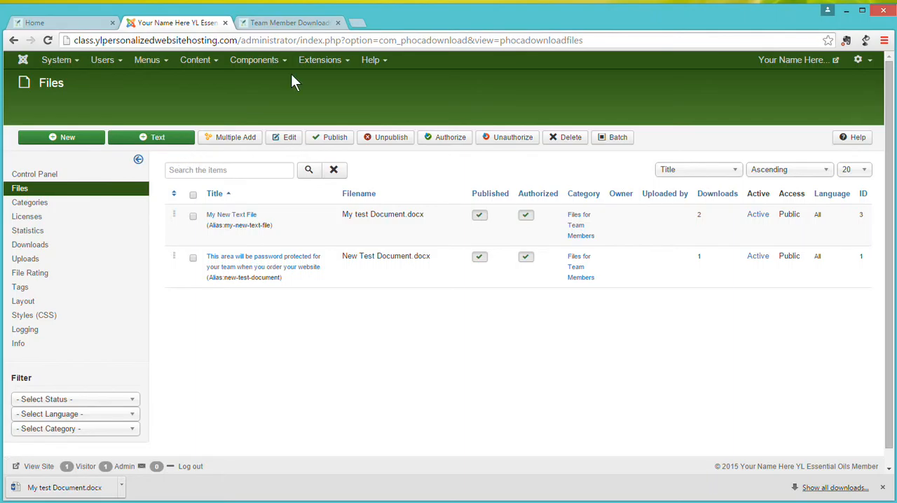
Start a new text entry titled "Explanation of file" and assign it to the Files for Team Members category.
click(295, 24)
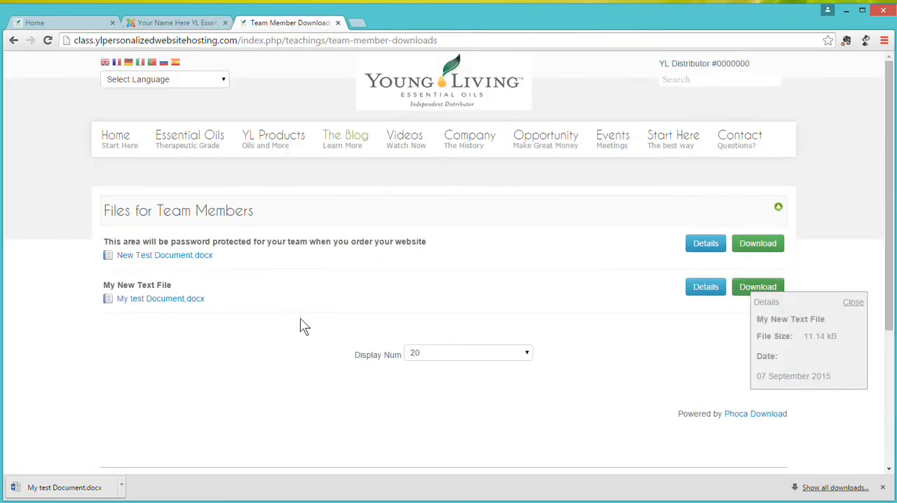
click(201, 27)
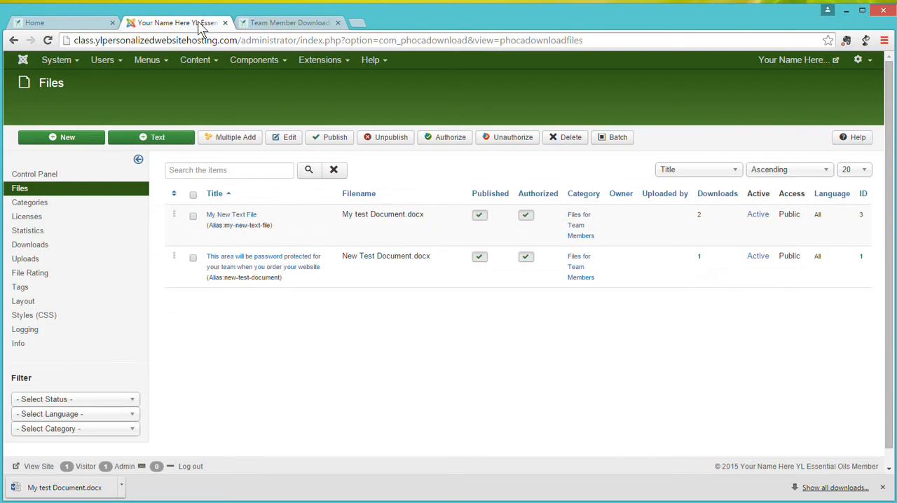
click(156, 138)
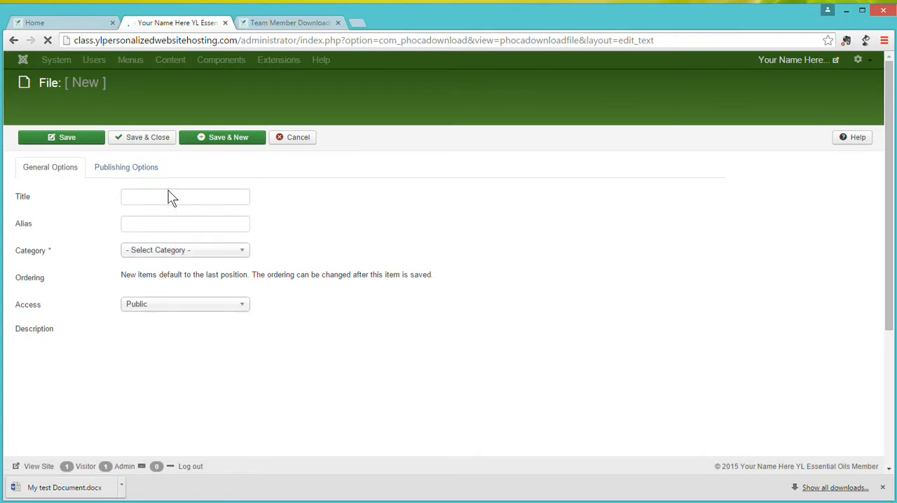
click(156, 196)
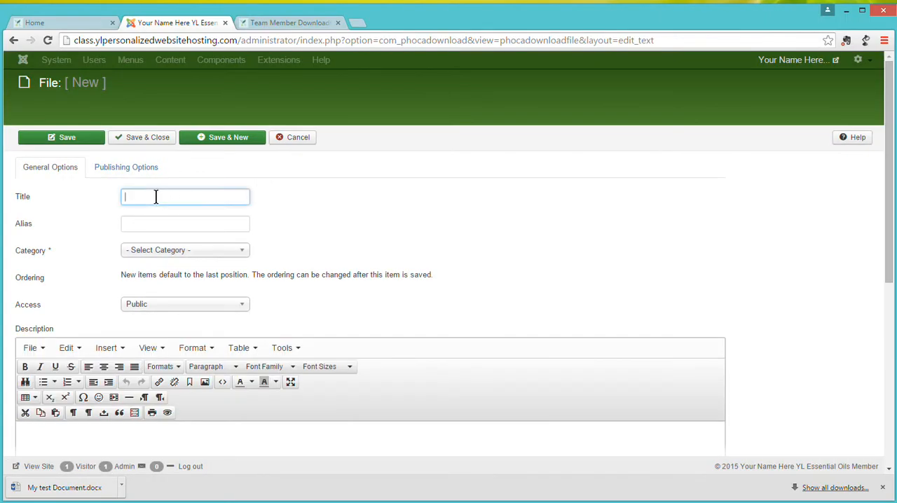
text(Explination)
double_click(133, 194)
right_click(134, 199)
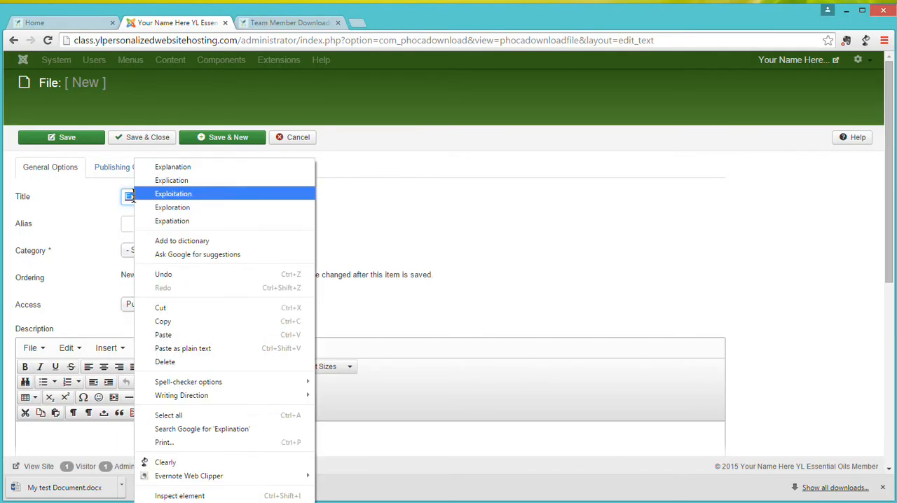
click(173, 167)
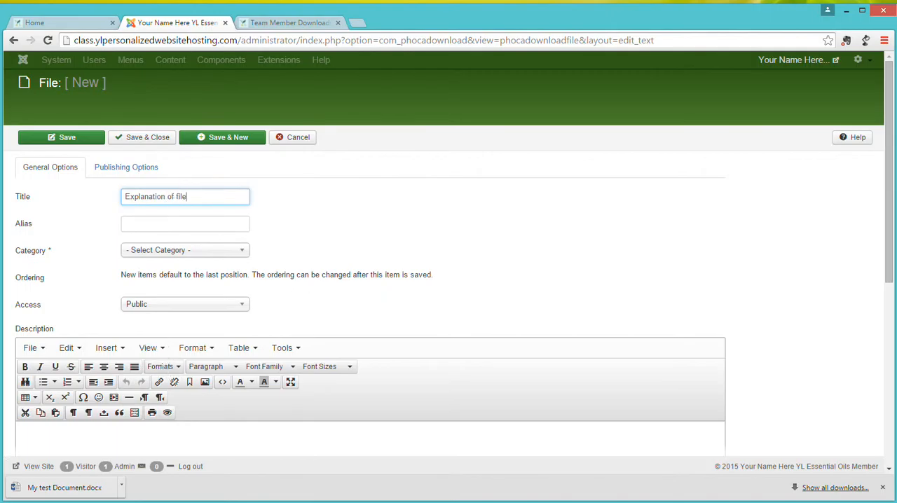
scroll(893, 157, down, 1)
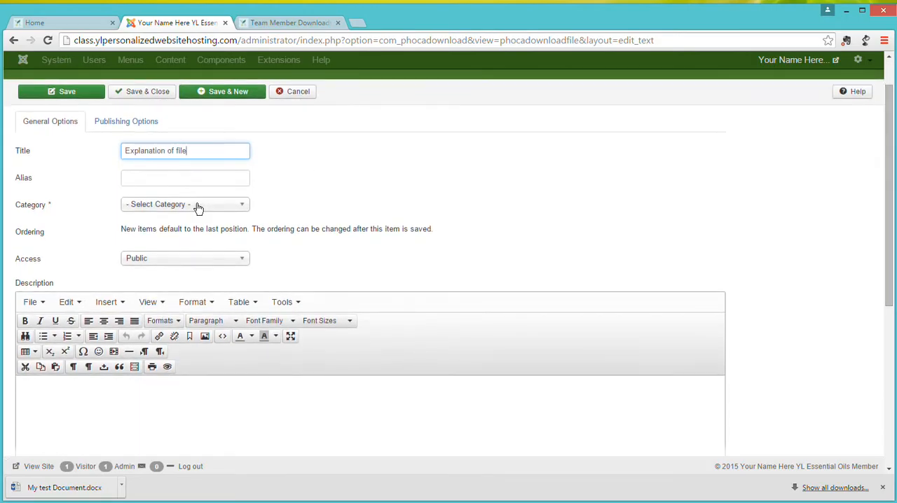
click(195, 205)
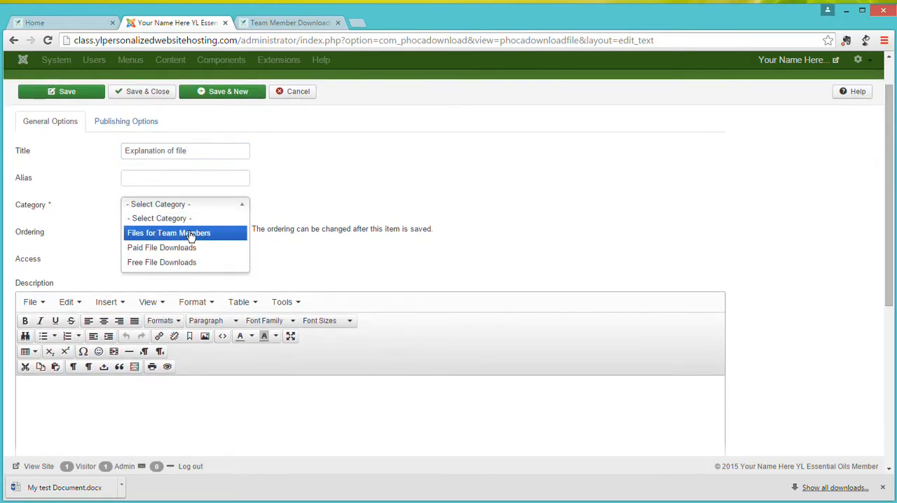
click(189, 236)
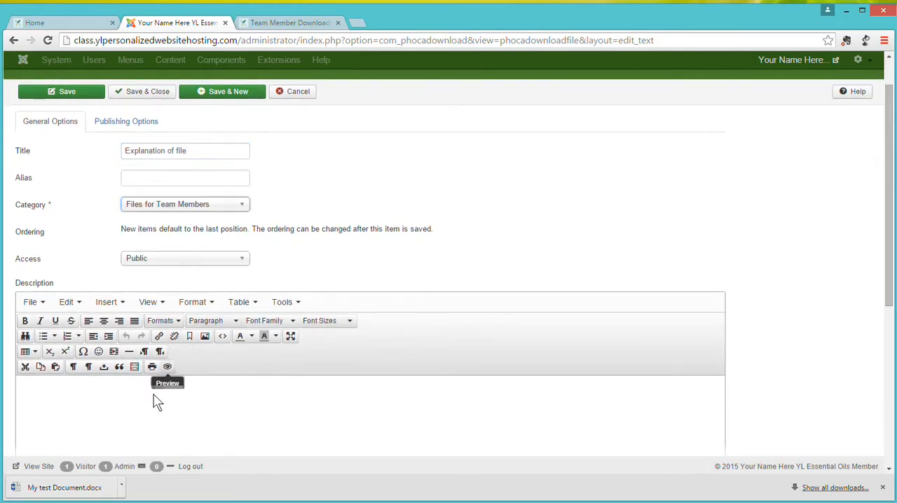
Enter the description "This is the story about the file." for the text entry, and save and close it.
click(138, 410)
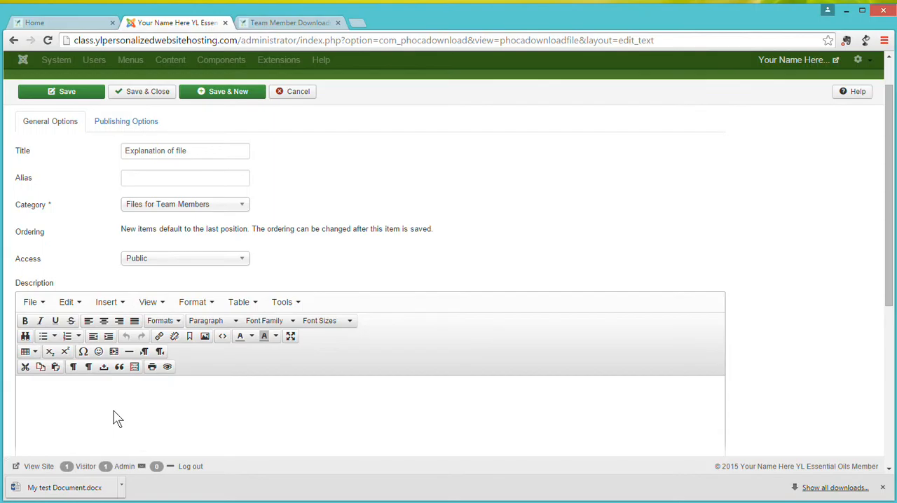
text(This is the story about the file.)
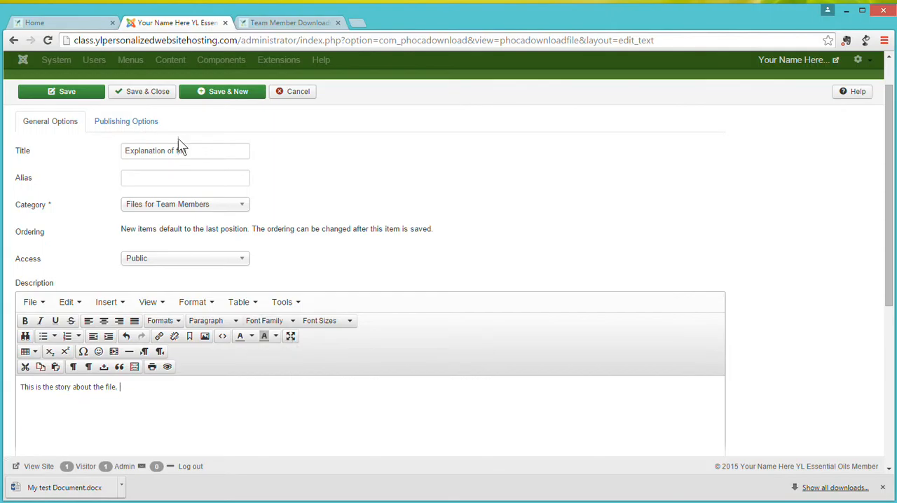
click(142, 91)
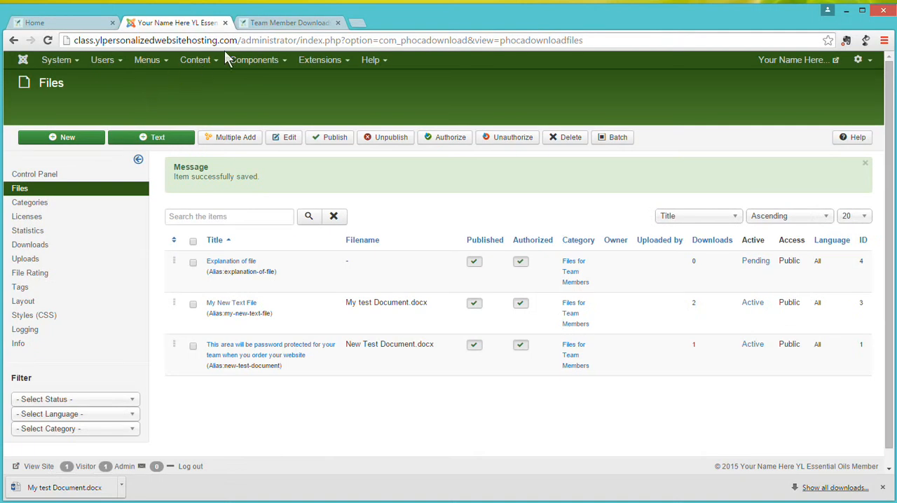
Reload the public Team Member Downloads page to check where the new text entry is placed, and return to the Files list.
click(275, 23)
click(49, 41)
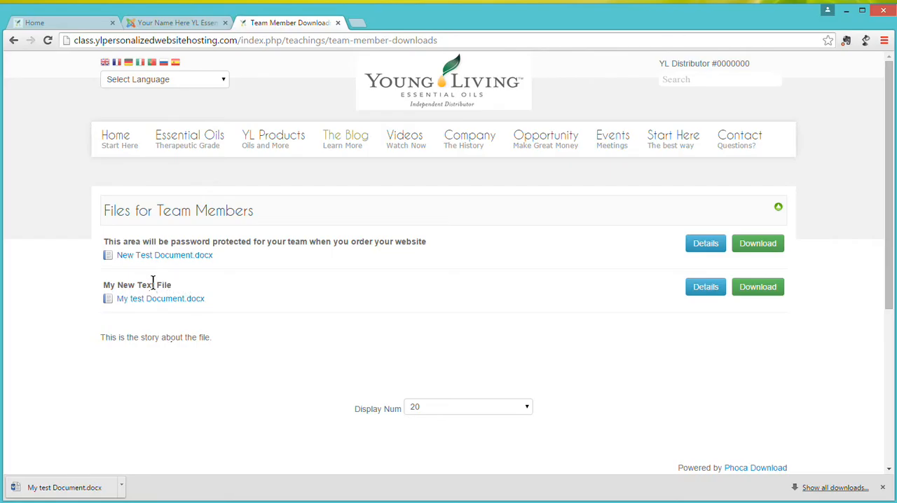
click(175, 23)
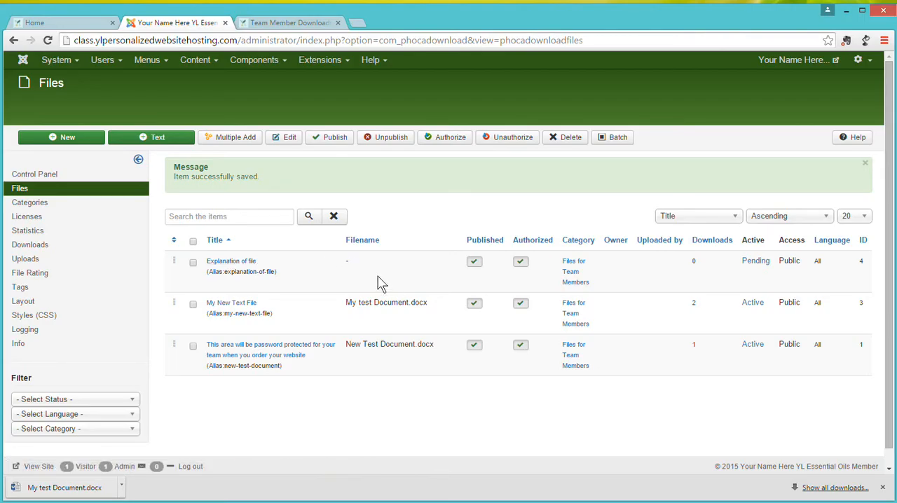
Set the Explanation of file entry's ordering to "2. My New Text File" and save it.
click(242, 269)
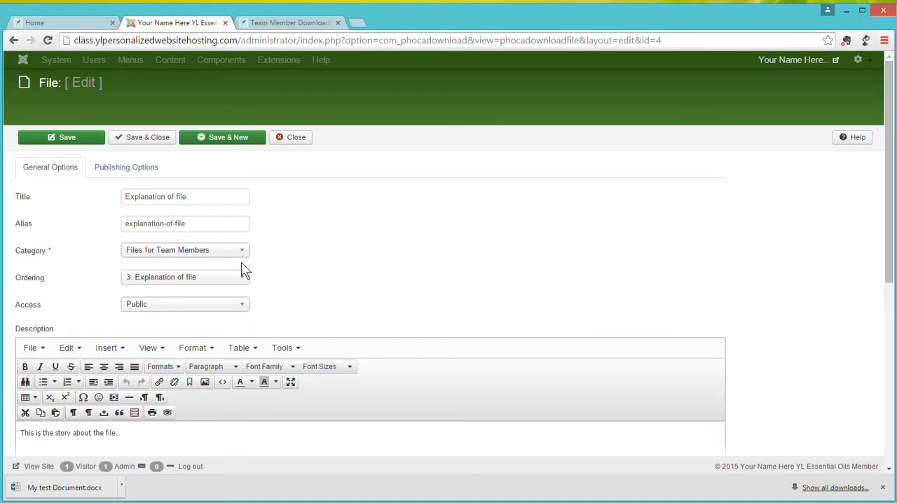
click(187, 280)
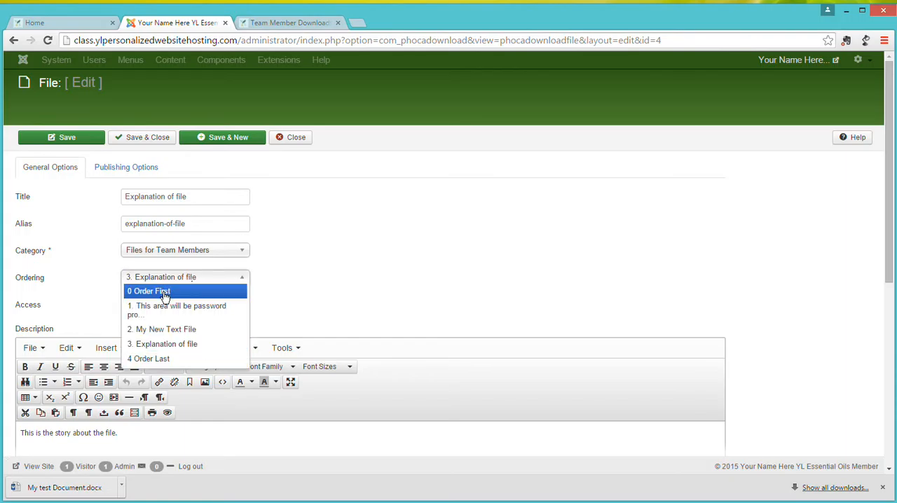
click(270, 23)
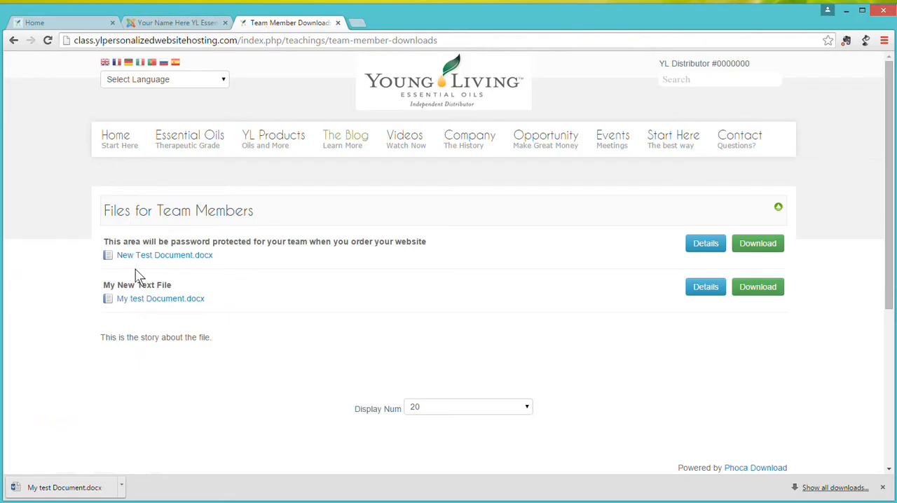
click(200, 23)
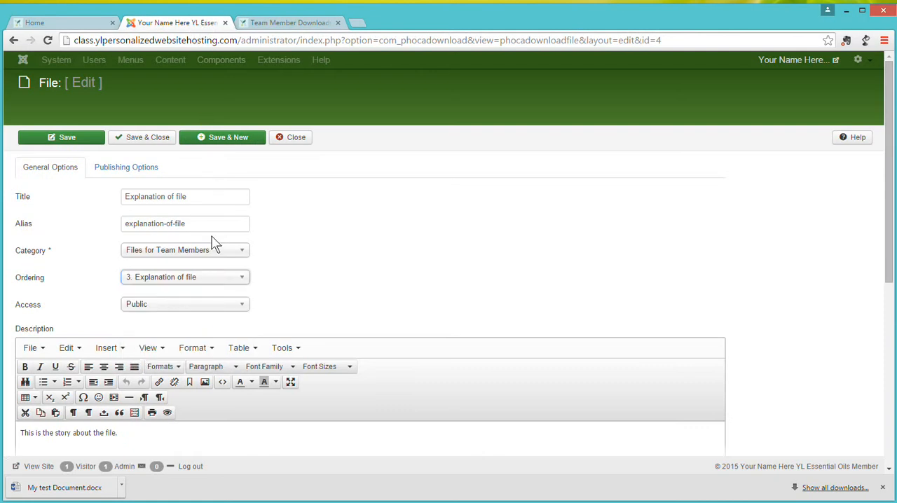
click(183, 278)
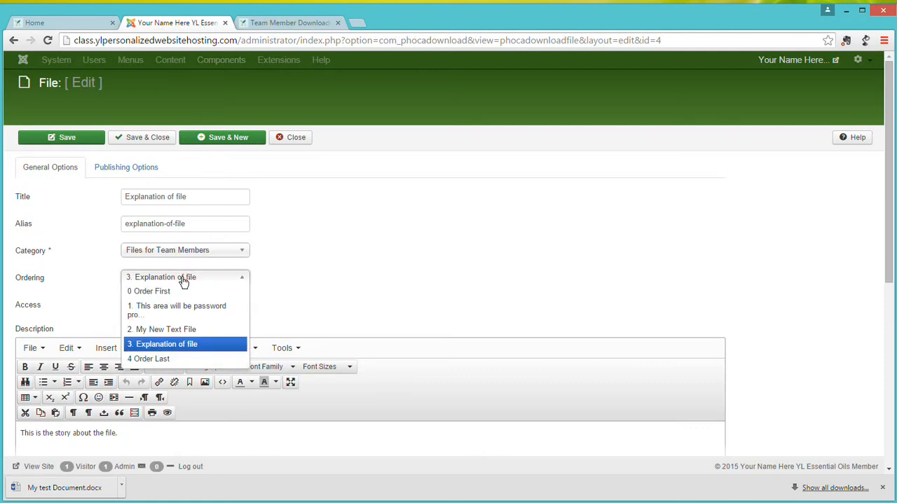
click(163, 329)
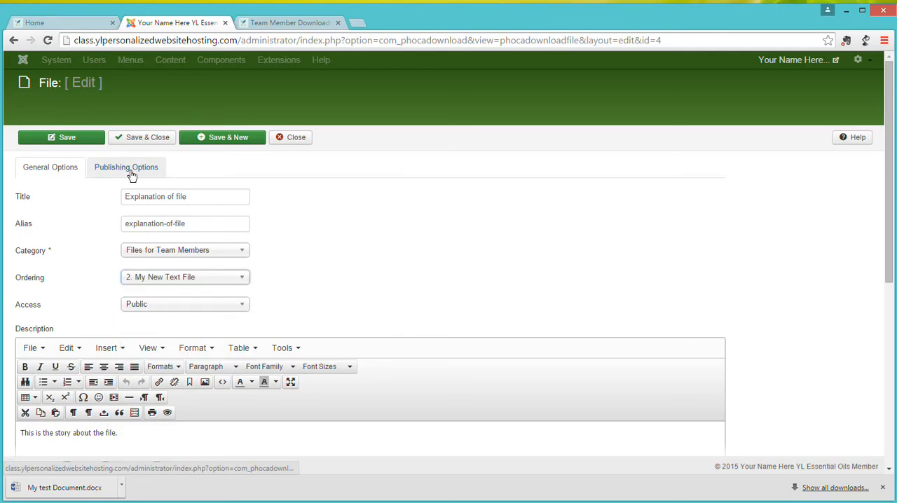
click(67, 139)
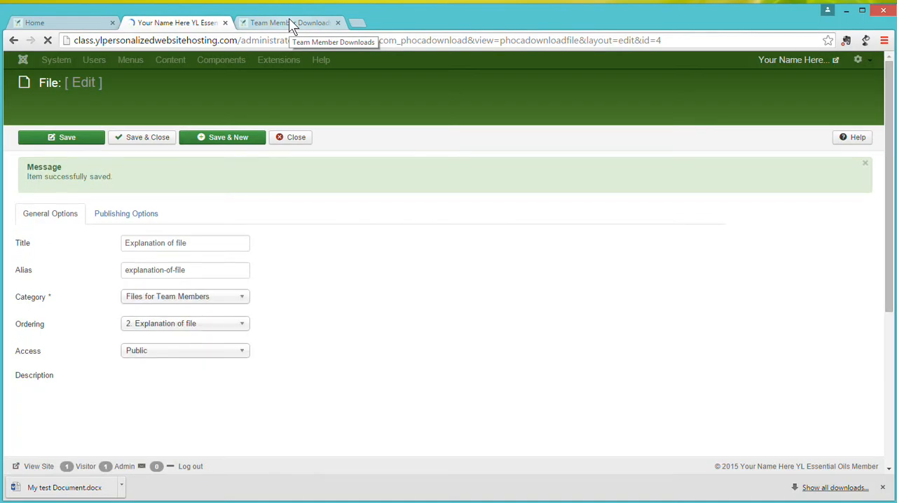
Reload the public Team Member Downloads page to check the explanation text's position, and return to editing the Explanation of file entry.
click(291, 23)
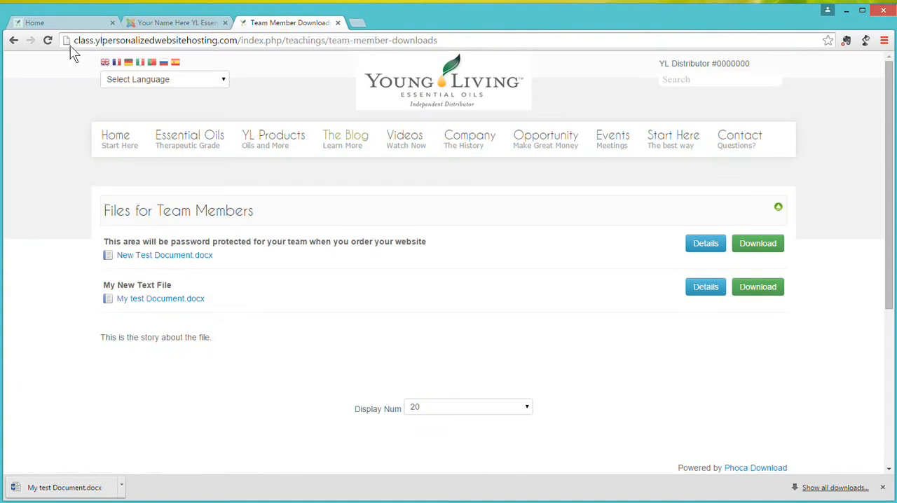
click(45, 42)
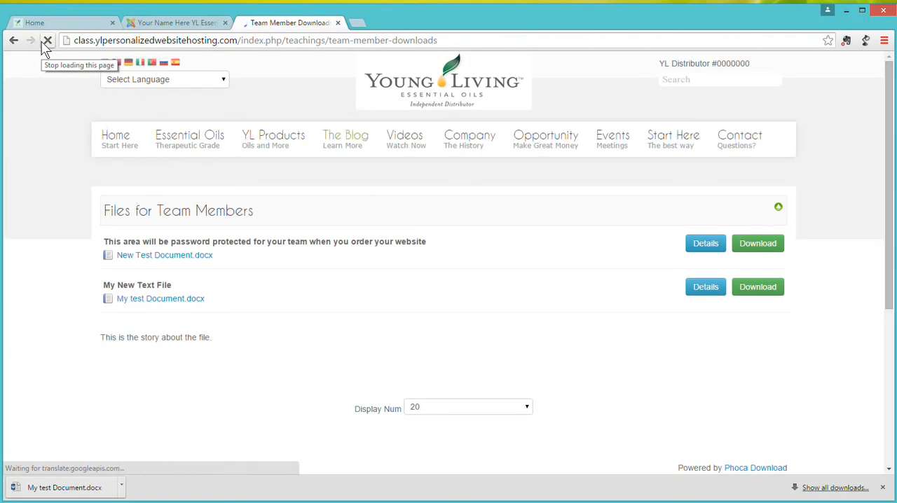
click(195, 25)
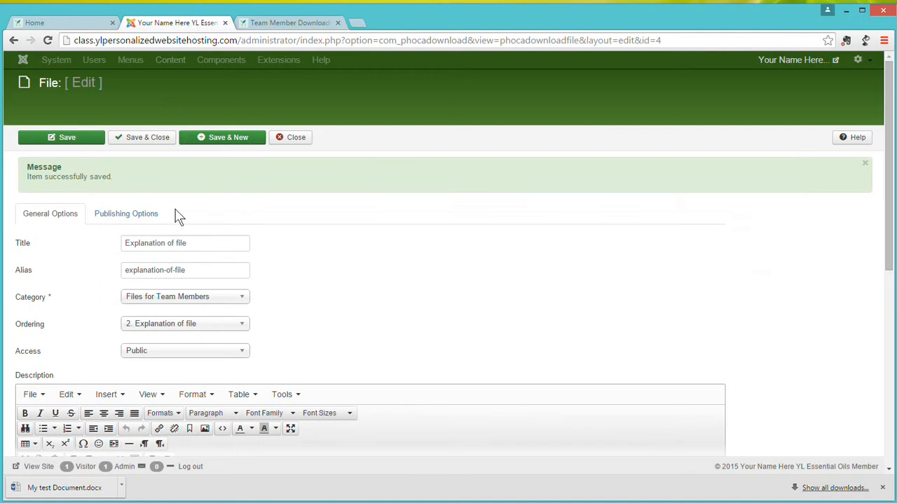
Set the Explanation of file entry's ordering to "1. This area will be password pro..." and save it.
click(174, 301)
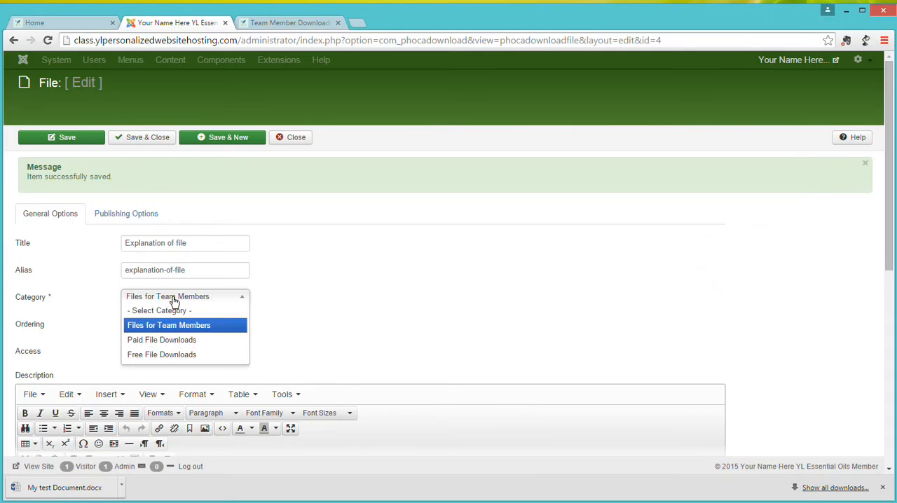
click(174, 300)
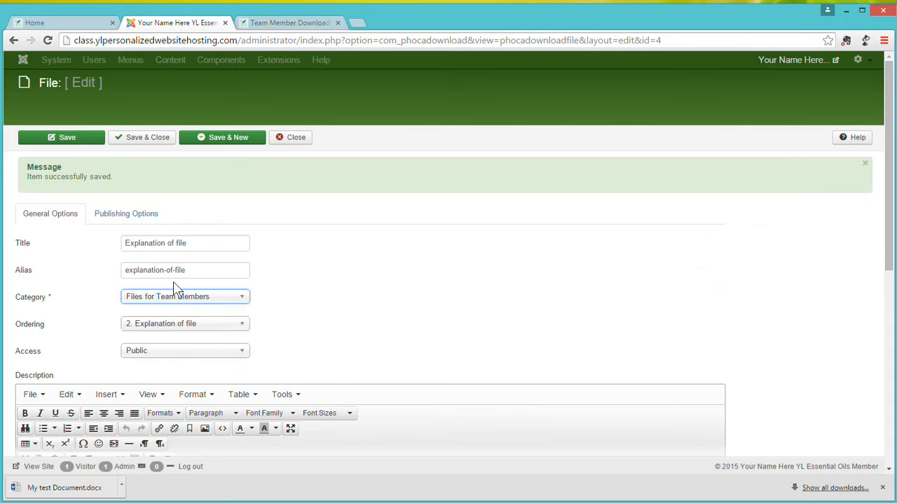
click(173, 323)
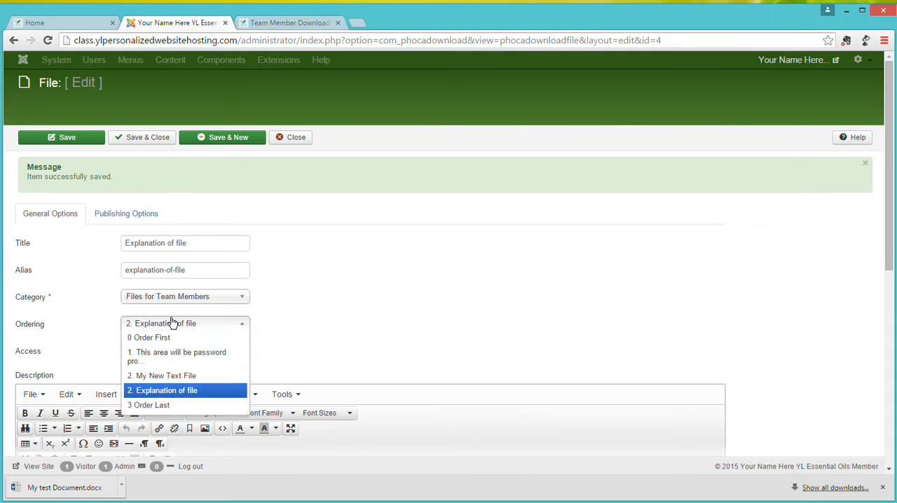
click(169, 359)
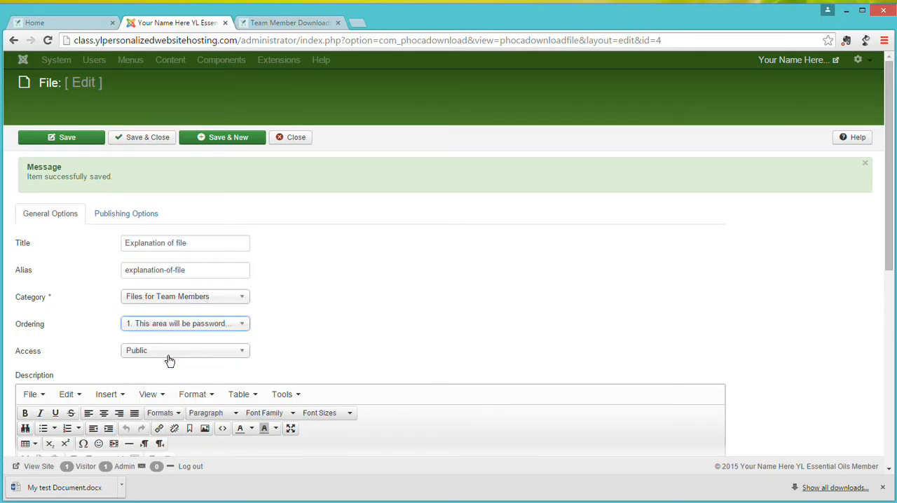
click(59, 140)
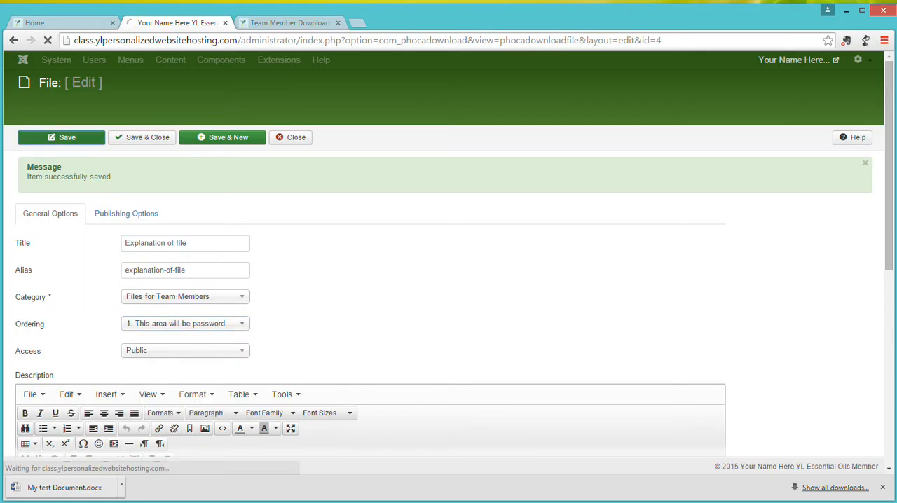
Reload the public Team Member Downloads page to check where the explanation text sits among the files after reordering.
click(300, 25)
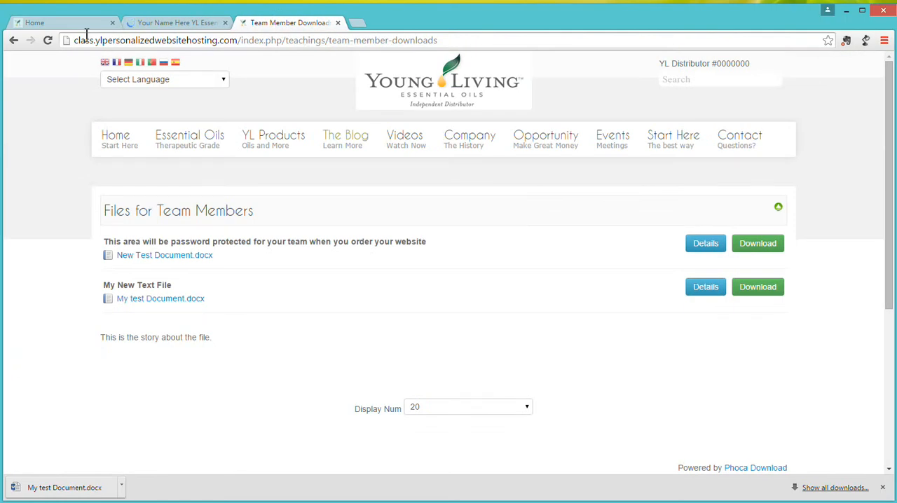
click(47, 40)
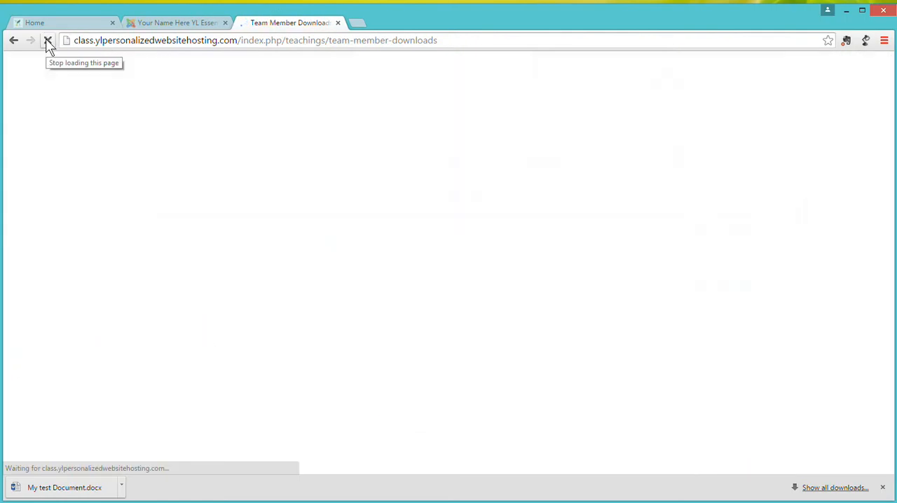
mouse_move(193, 139)
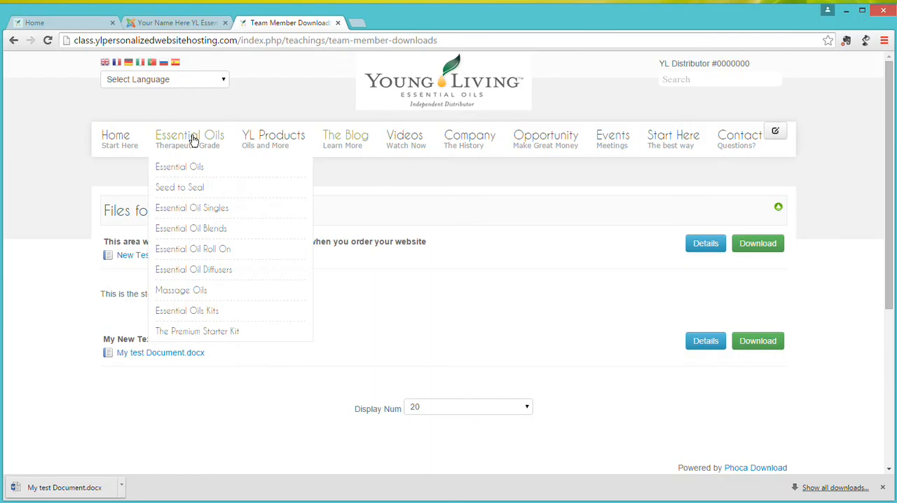